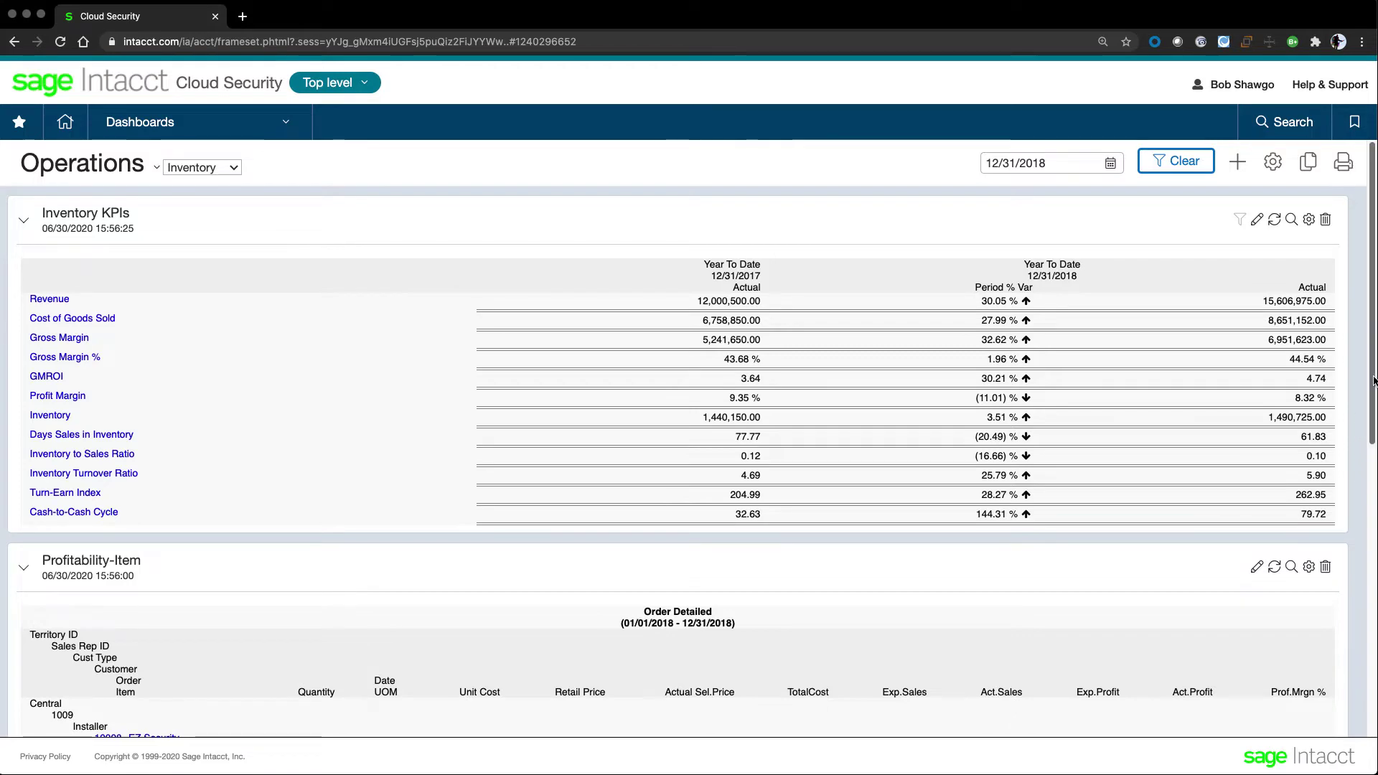
- Look through the Operations inventory dashboard, from the Inventory KPIs through Profitability-Item down to Top Selling Items
scroll(1364, 479, "down", 5)
scroll(1376, 484, "down", 5)
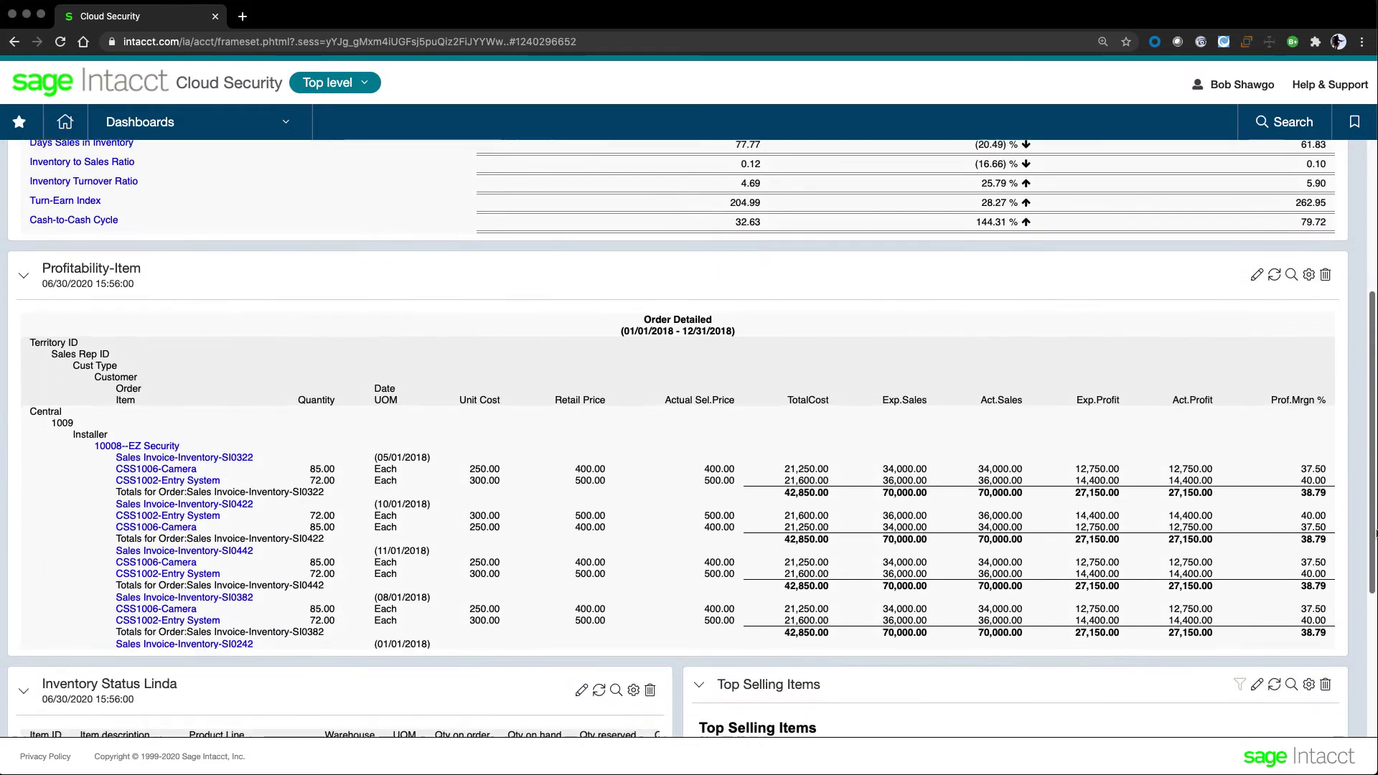
scroll(689, 438, "down", 1)
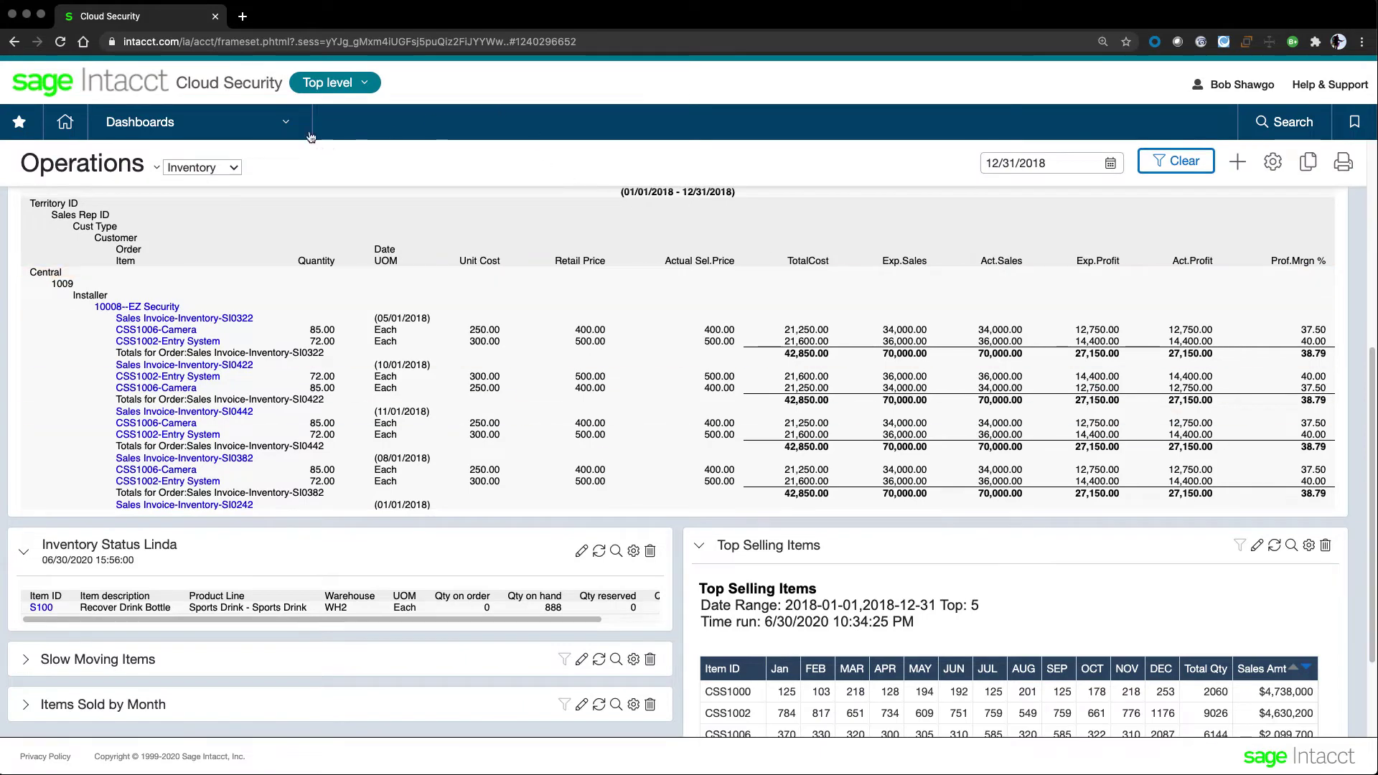
- Open the Inventory Control items list and filter it by the item type "inventory"
left_click(286, 129)
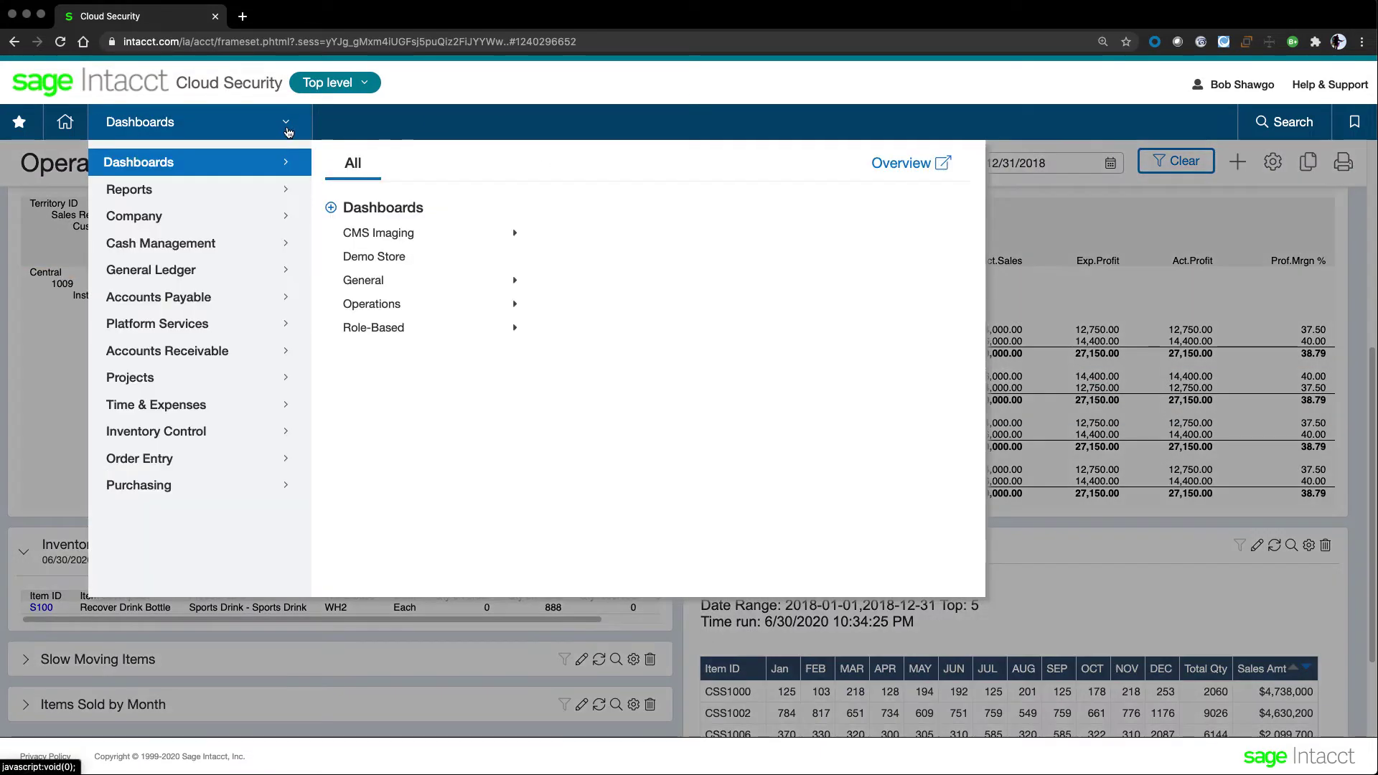
left_click(181, 433)
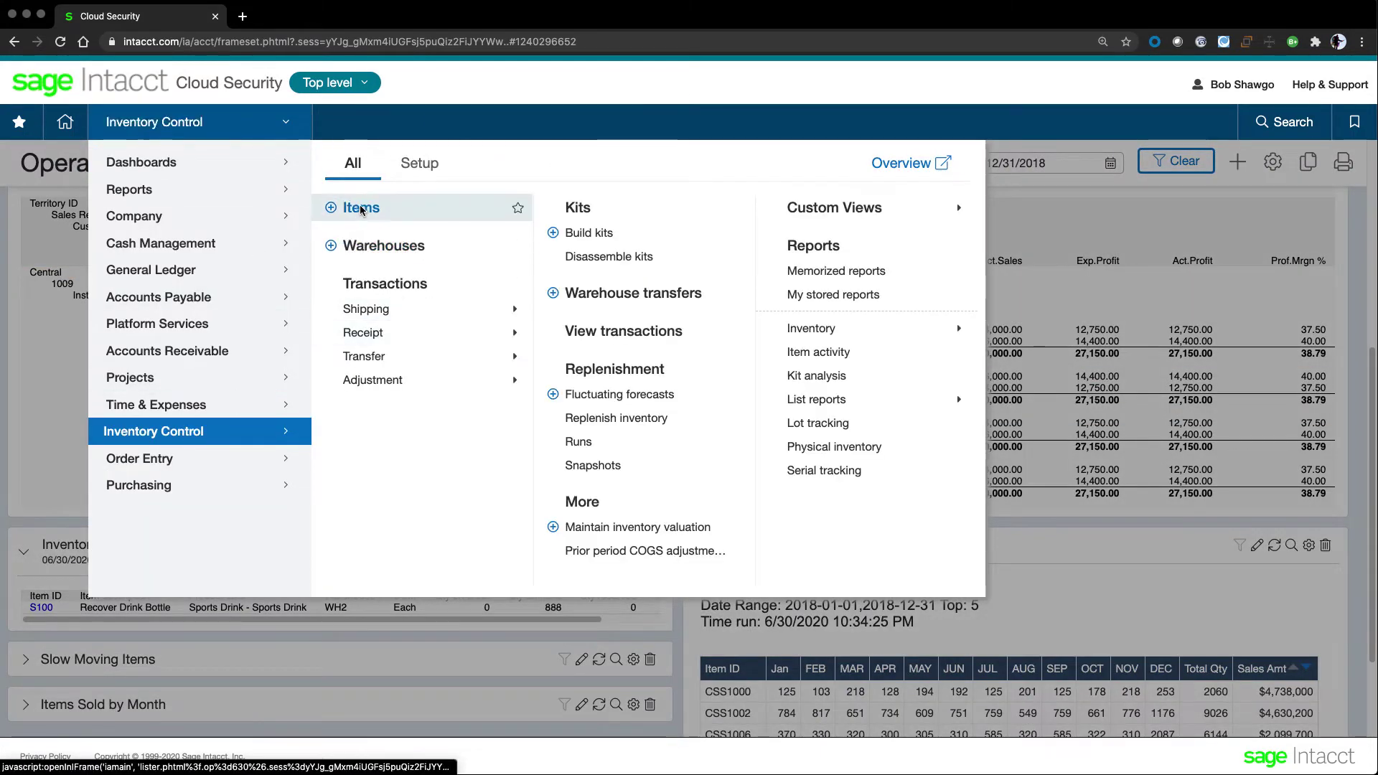
left_click(359, 207)
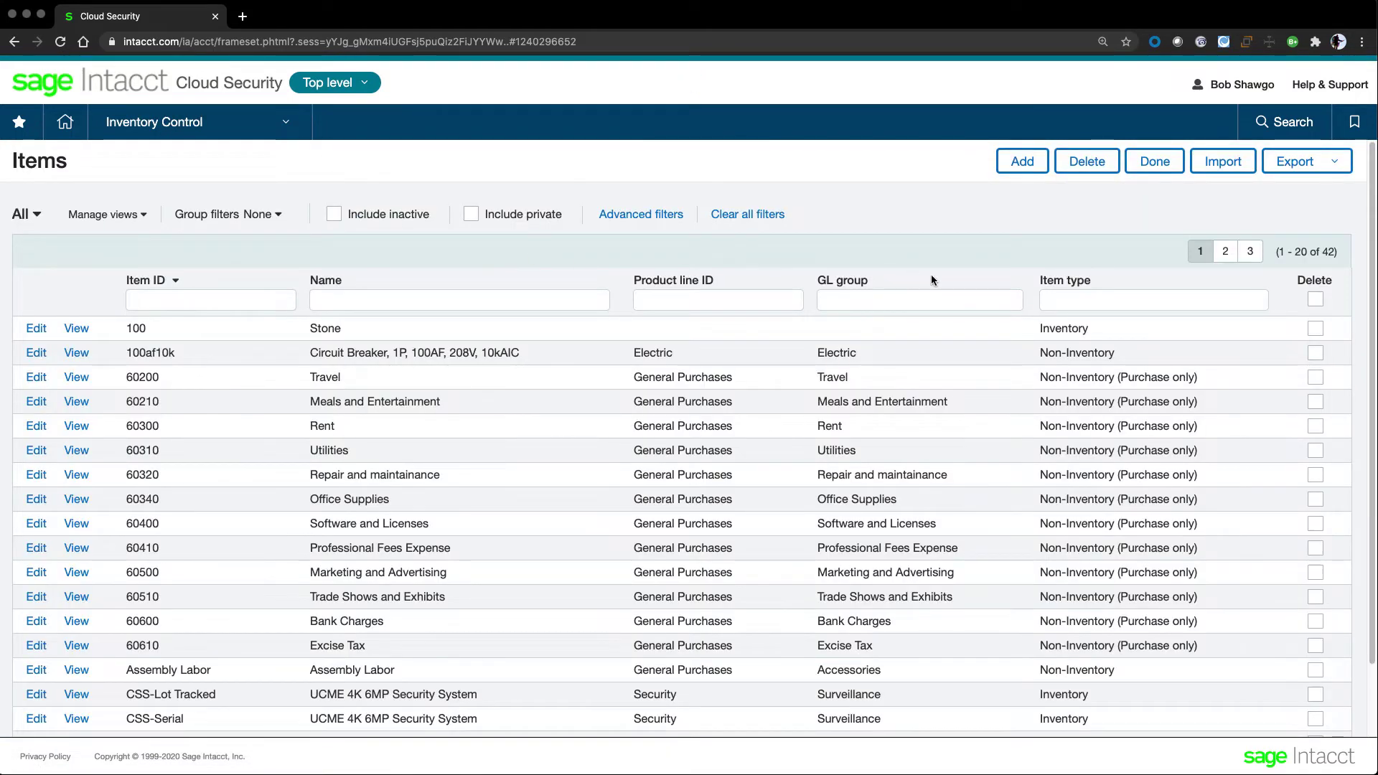
left_click(1041, 299)
type("inventory")
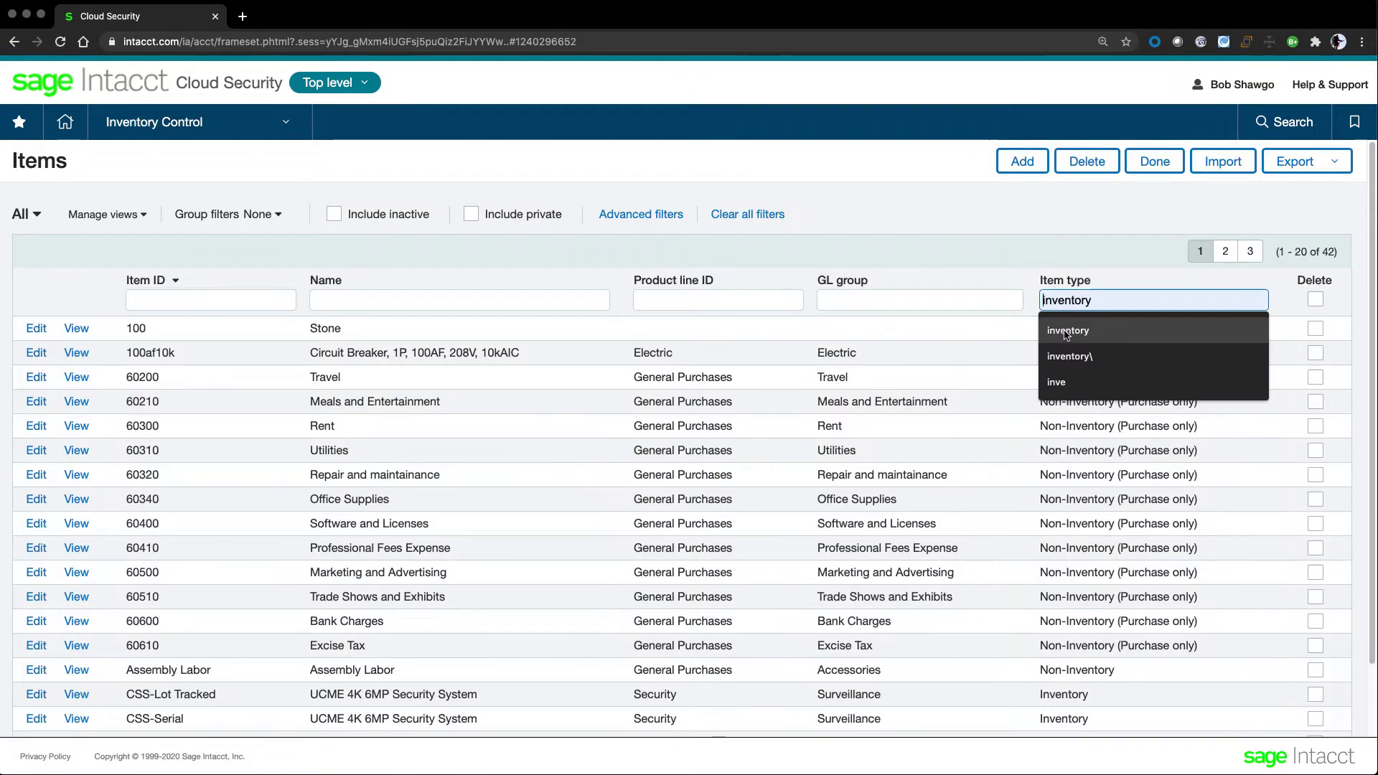
key("Return")
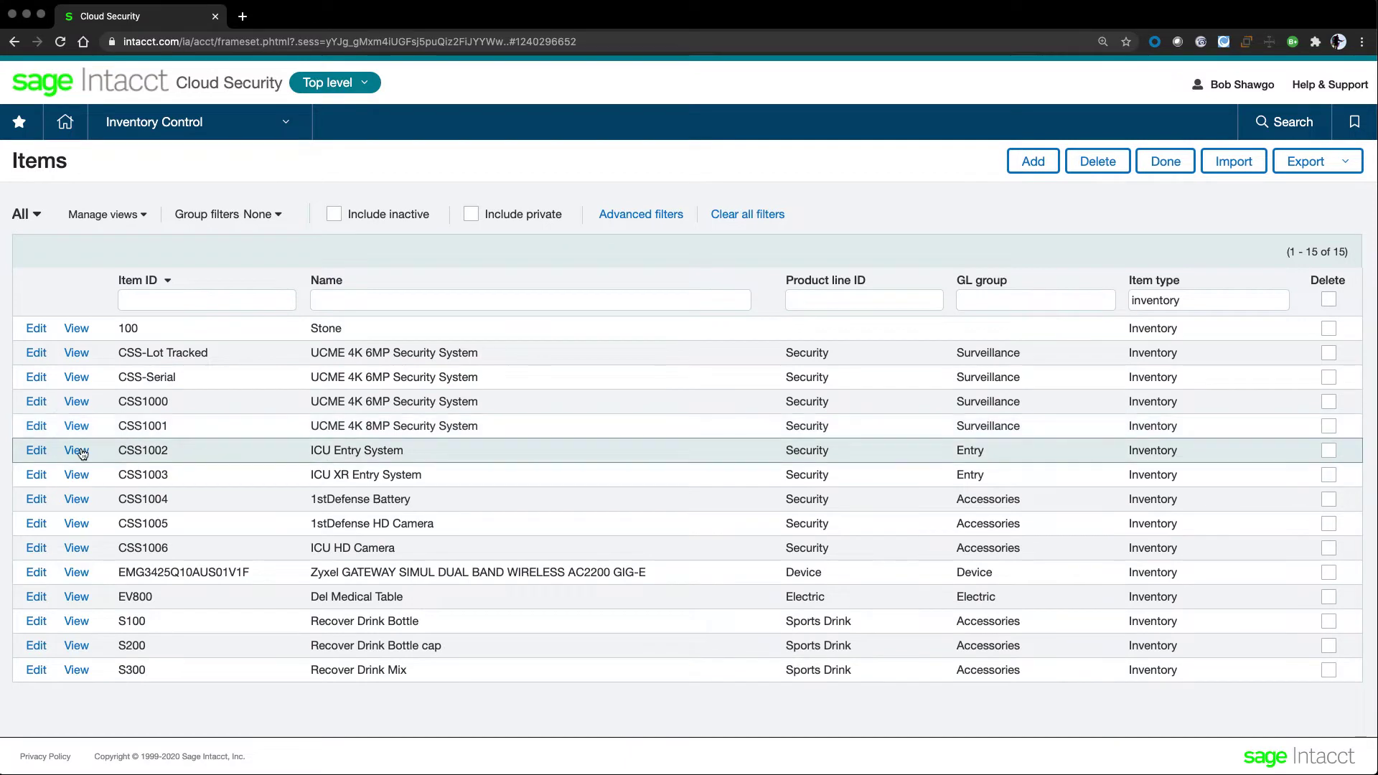
- Open item CSS1002 (ICU Entry System) for editing and examine its general, inventory, purchasing, sales and warehouse sections
left_click(47, 451)
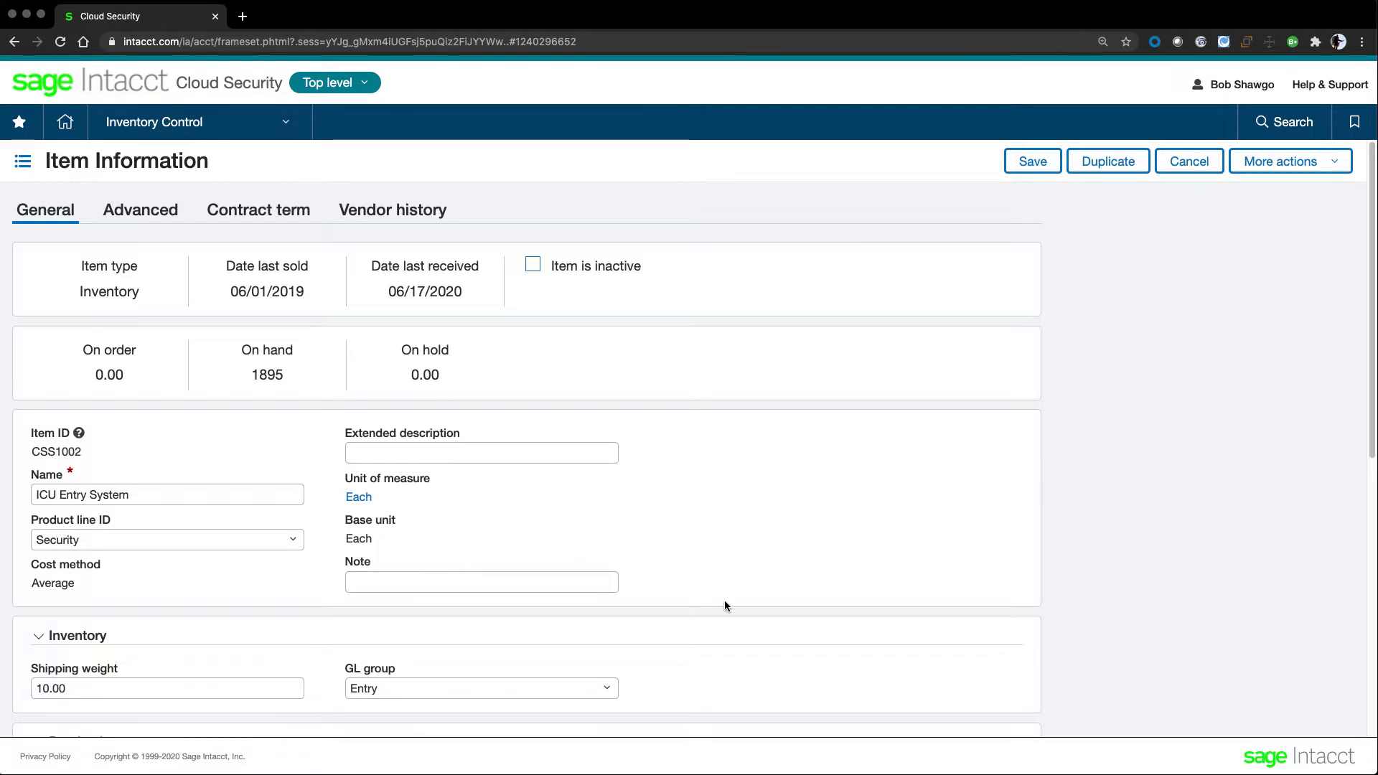
scroll(725, 605, "down", 3)
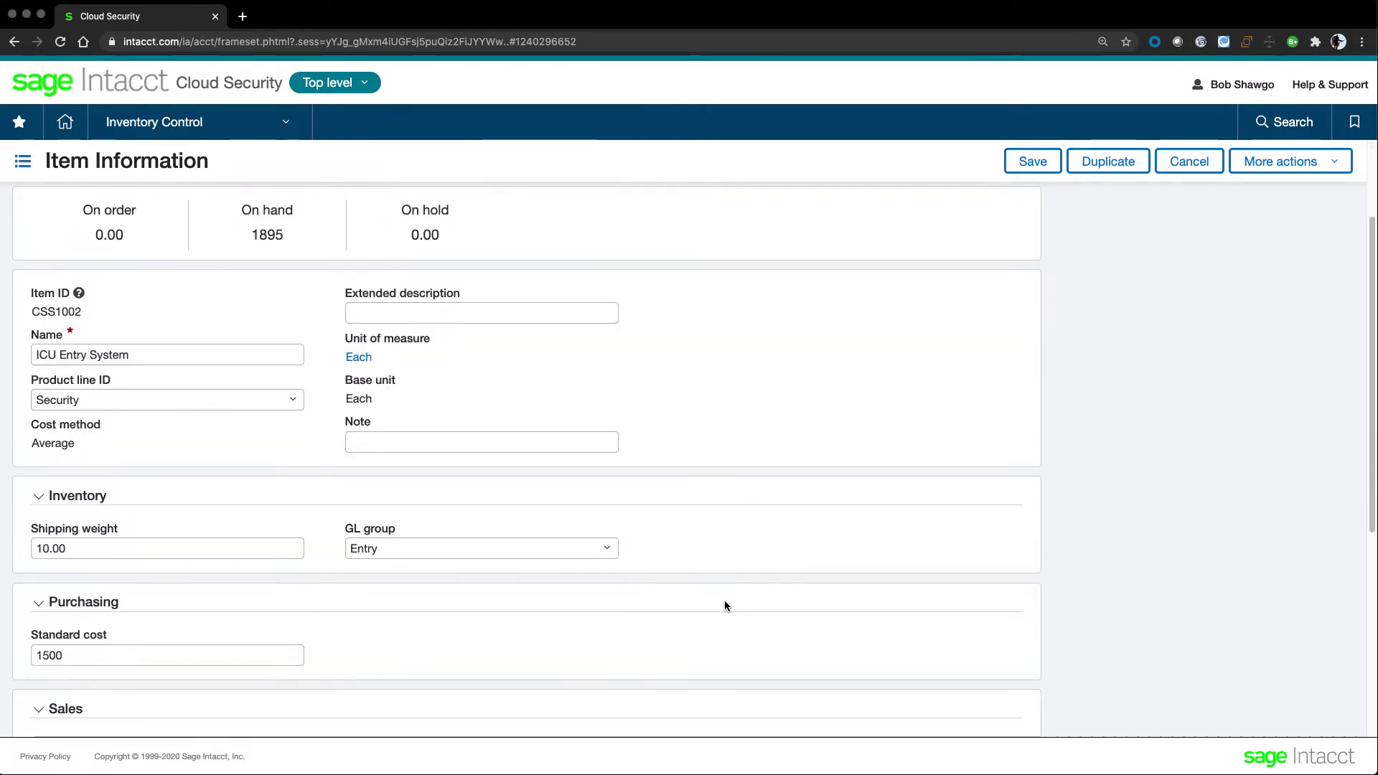
scroll(725, 606, "down", 3)
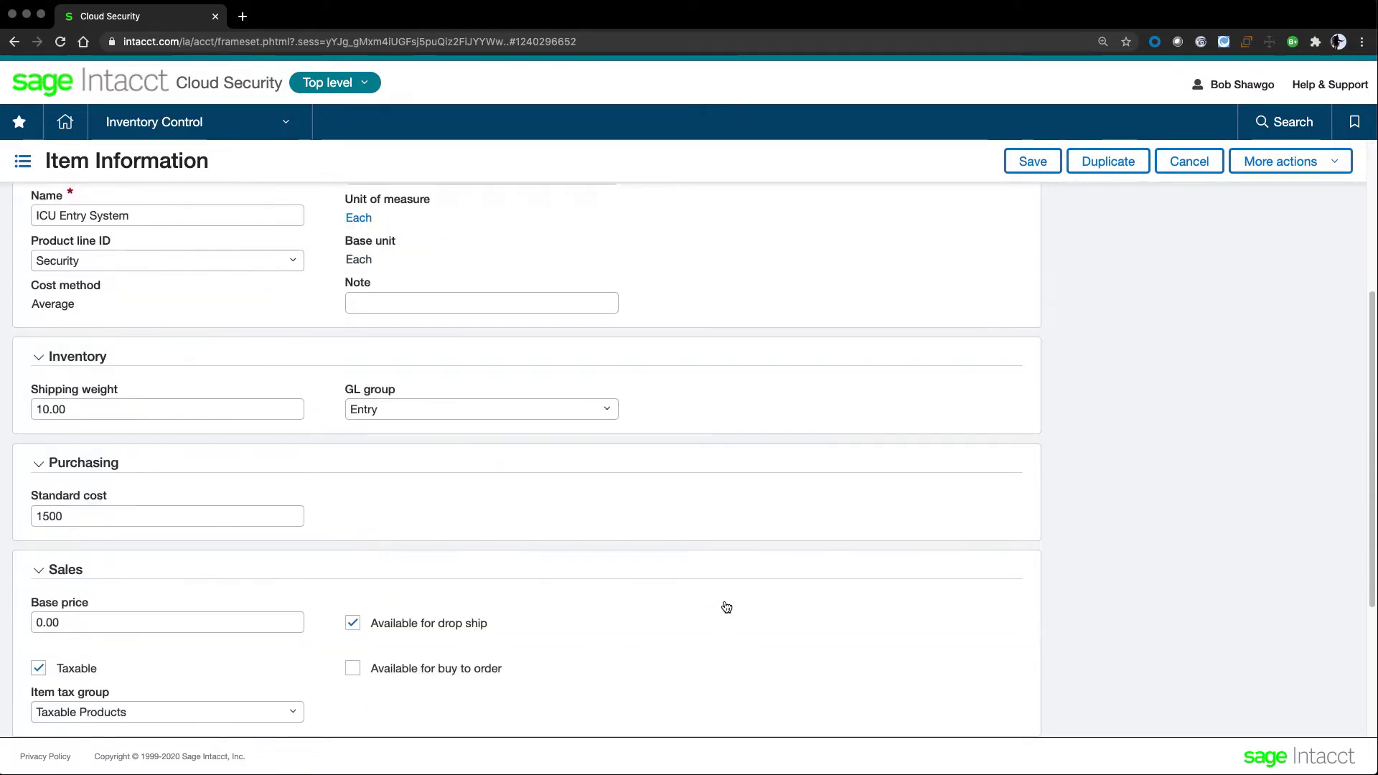
scroll(727, 608, "down", 3)
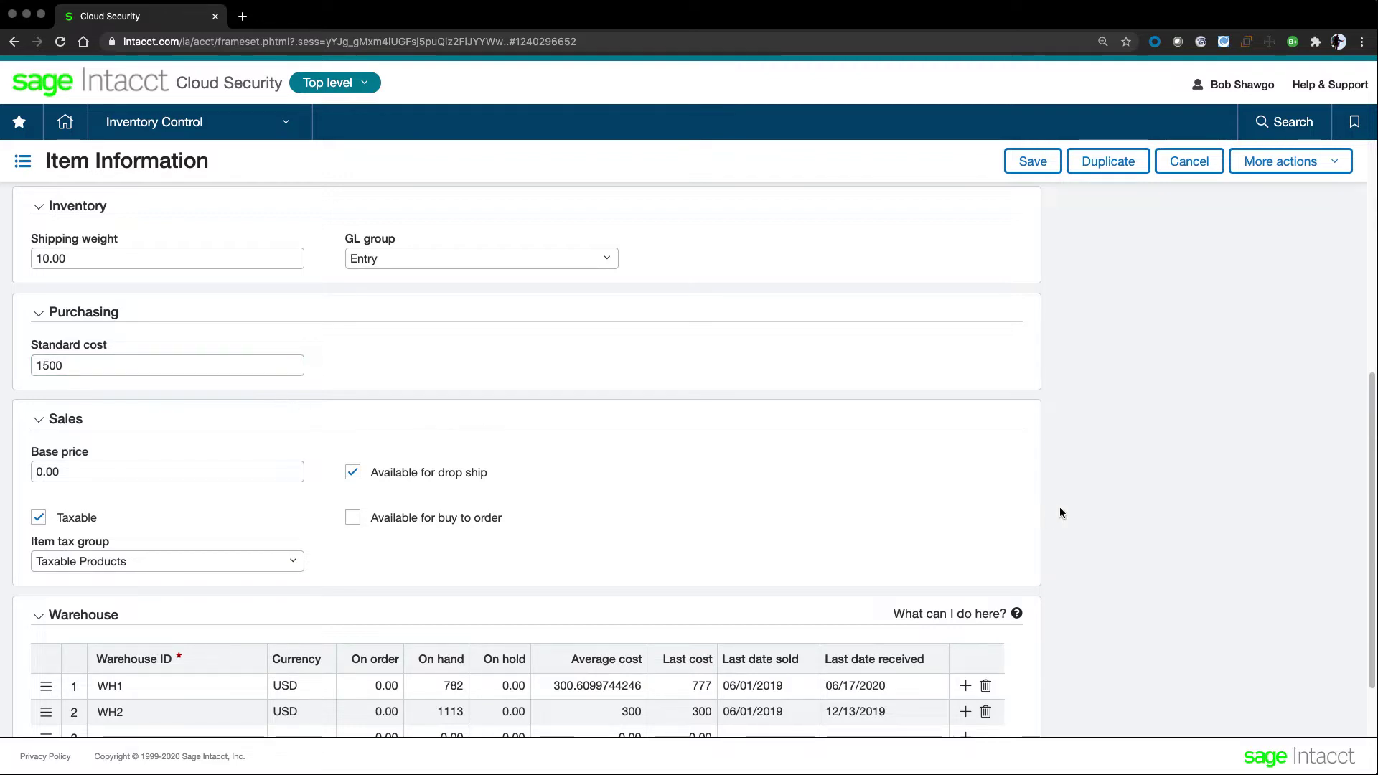
scroll(1061, 510, "down", 1)
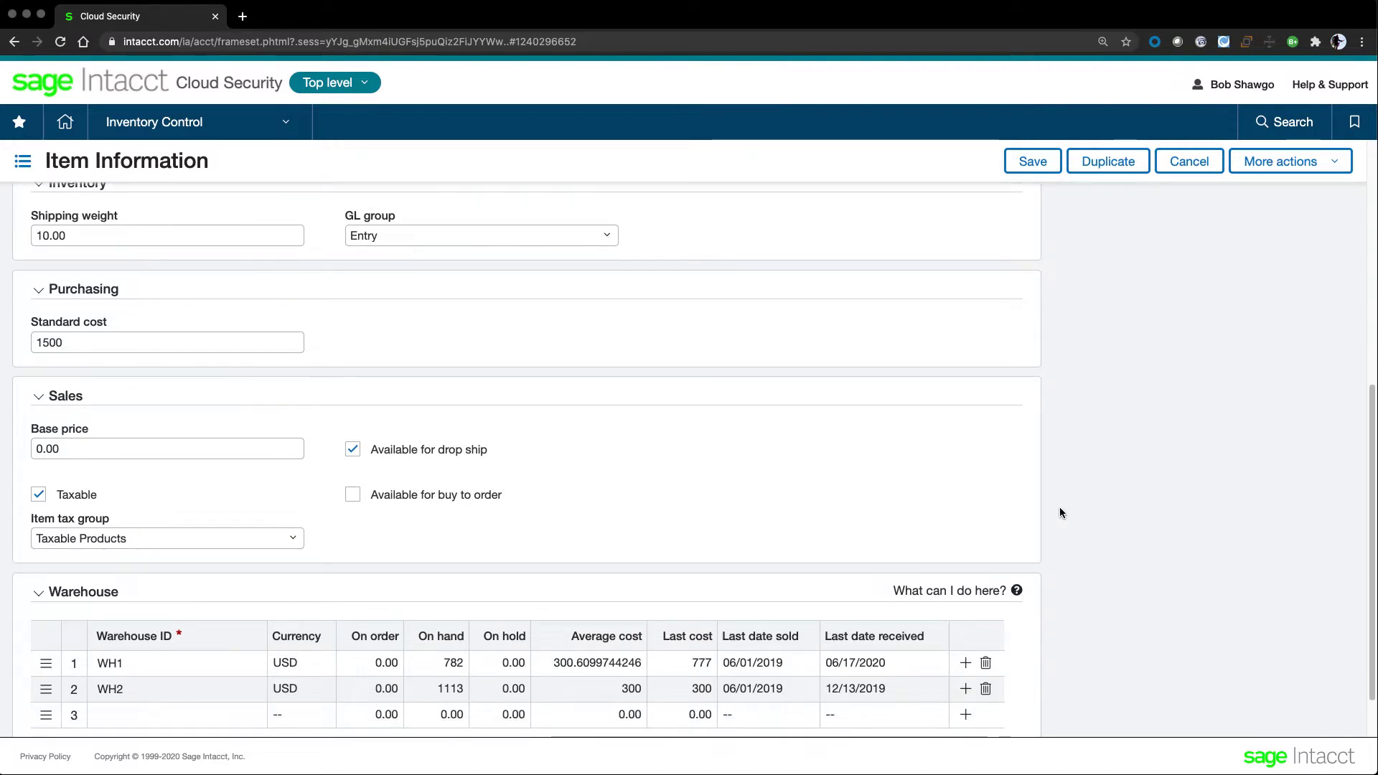
scroll(1060, 511, "down", 1)
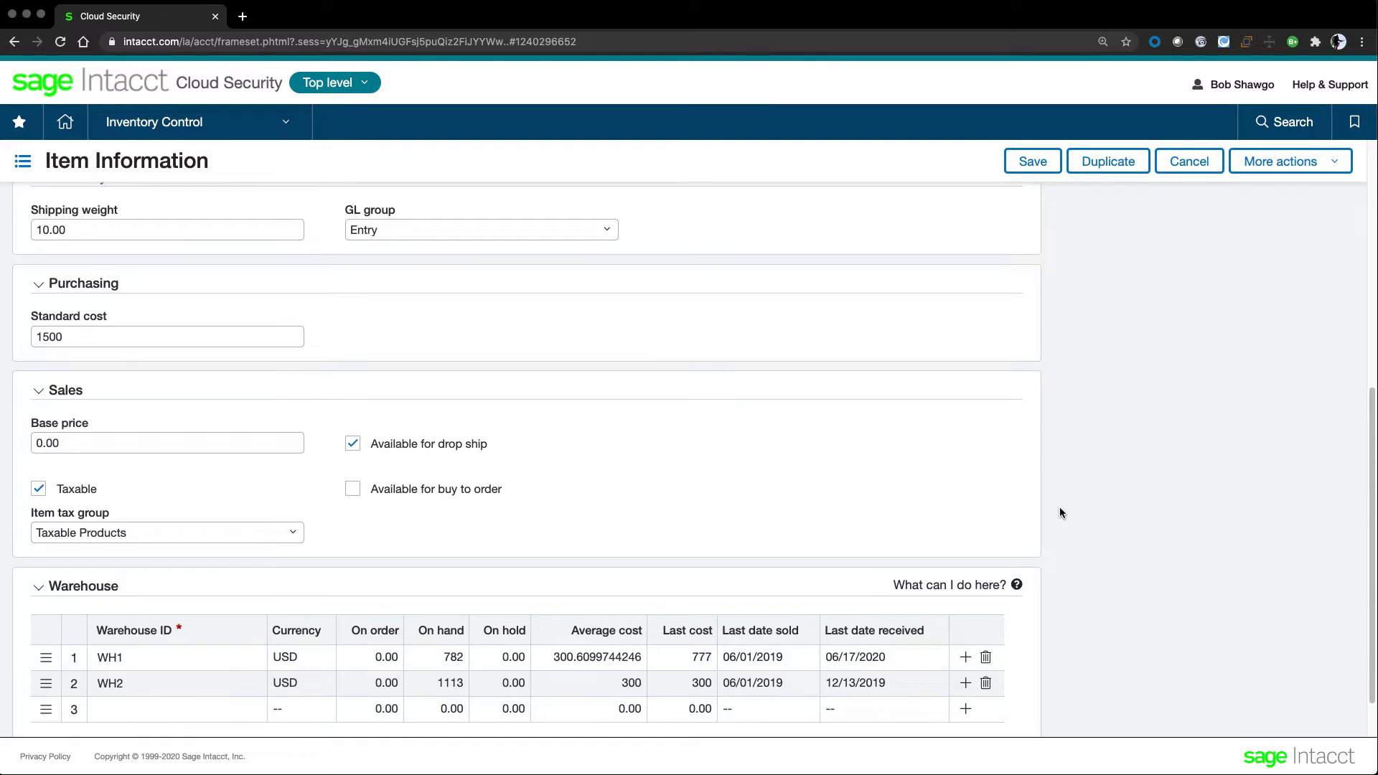
scroll(1060, 512, "down", 1)
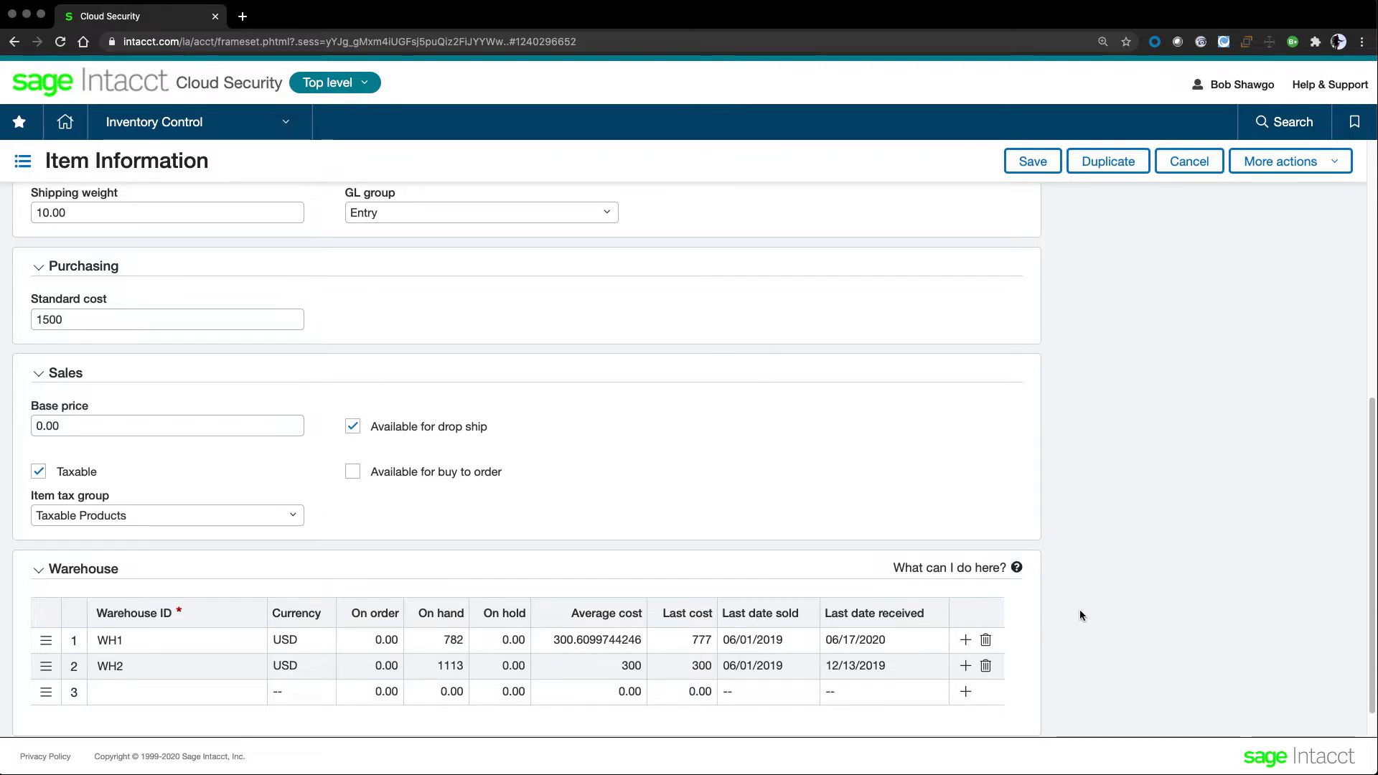
scroll(1080, 609, "down", 1)
scroll(1081, 615, "down", 1)
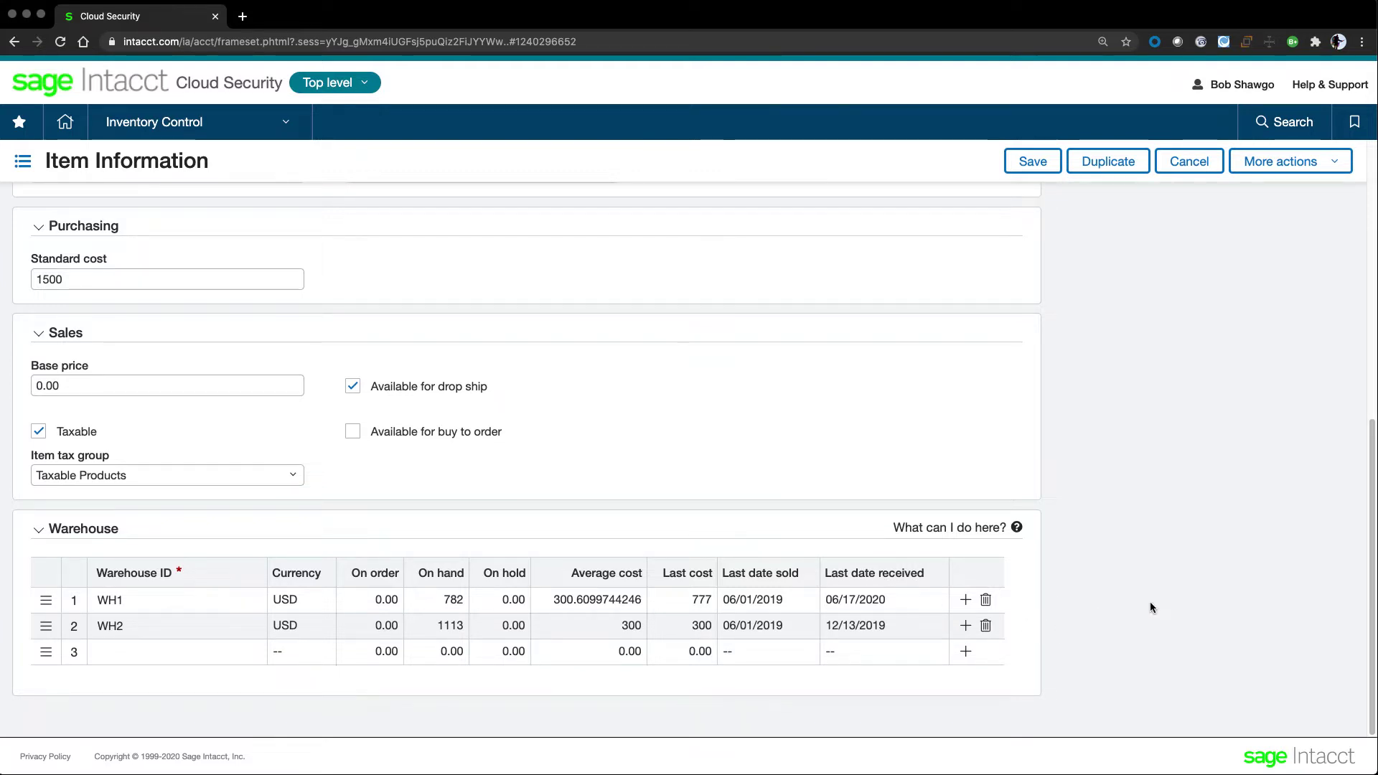
- Expand the item's WH1 warehouse details, examine the replenishment overrides and all vendor entry columns, and collapse the details
left_click(205, 603)
left_click(540, 625)
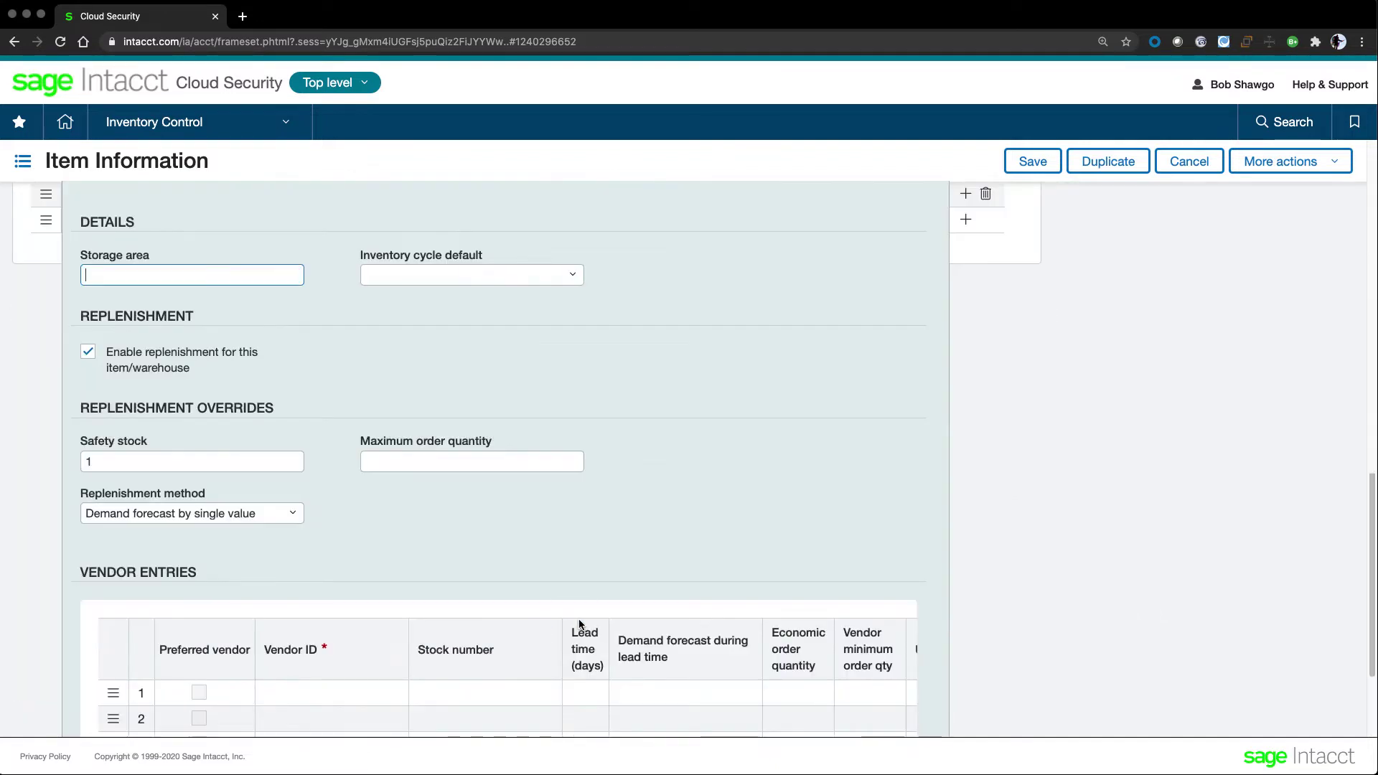
scroll(586, 623, "down", 1)
scroll(586, 623, "down", 1)
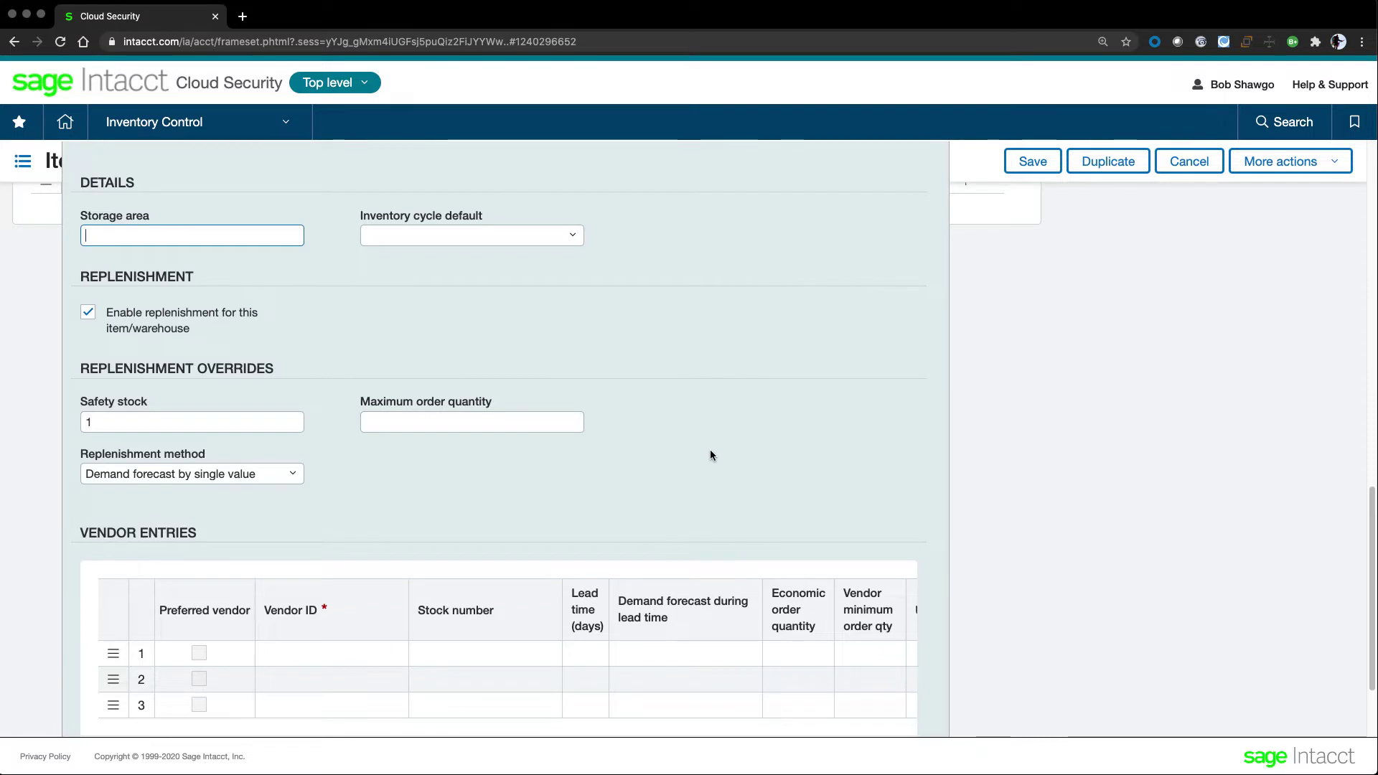
scroll(992, 463, "down", 3)
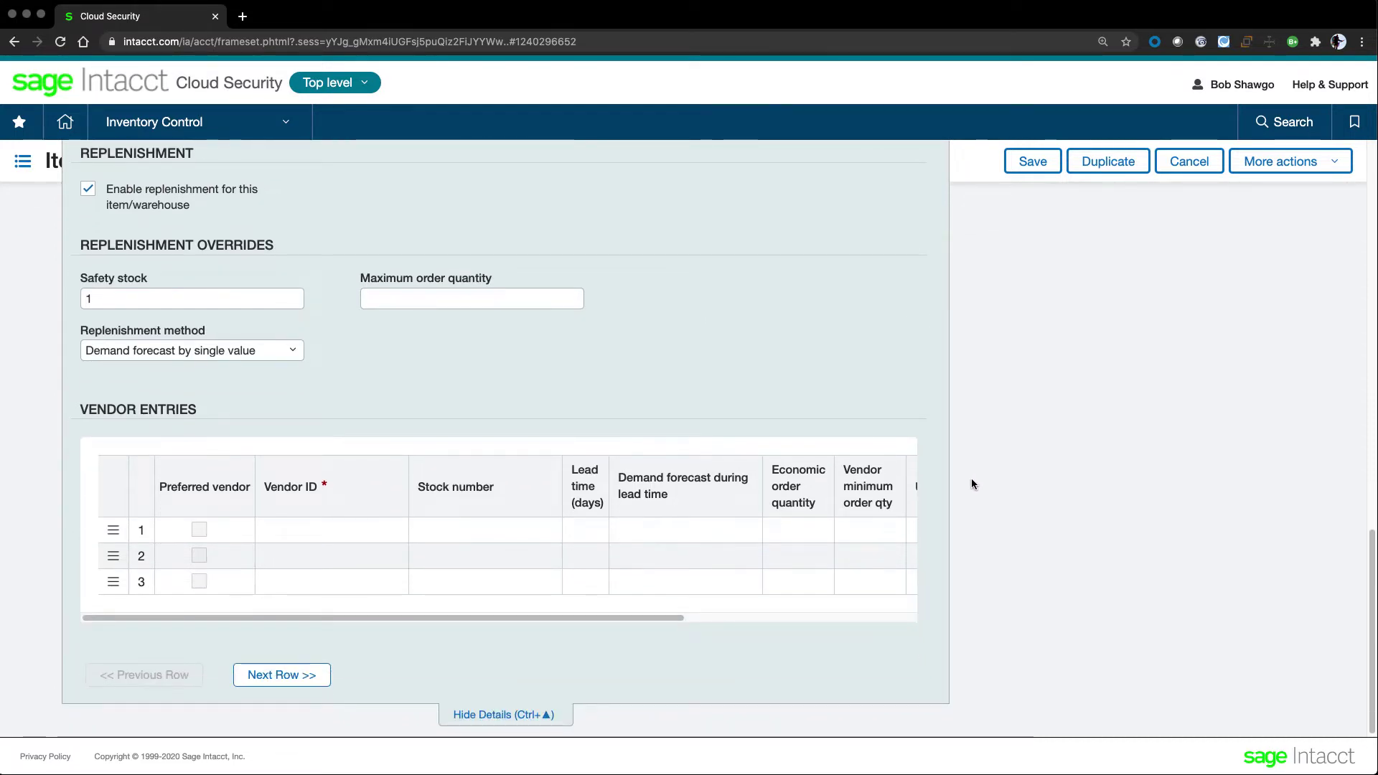
left_click_drag(631, 614, 863, 629)
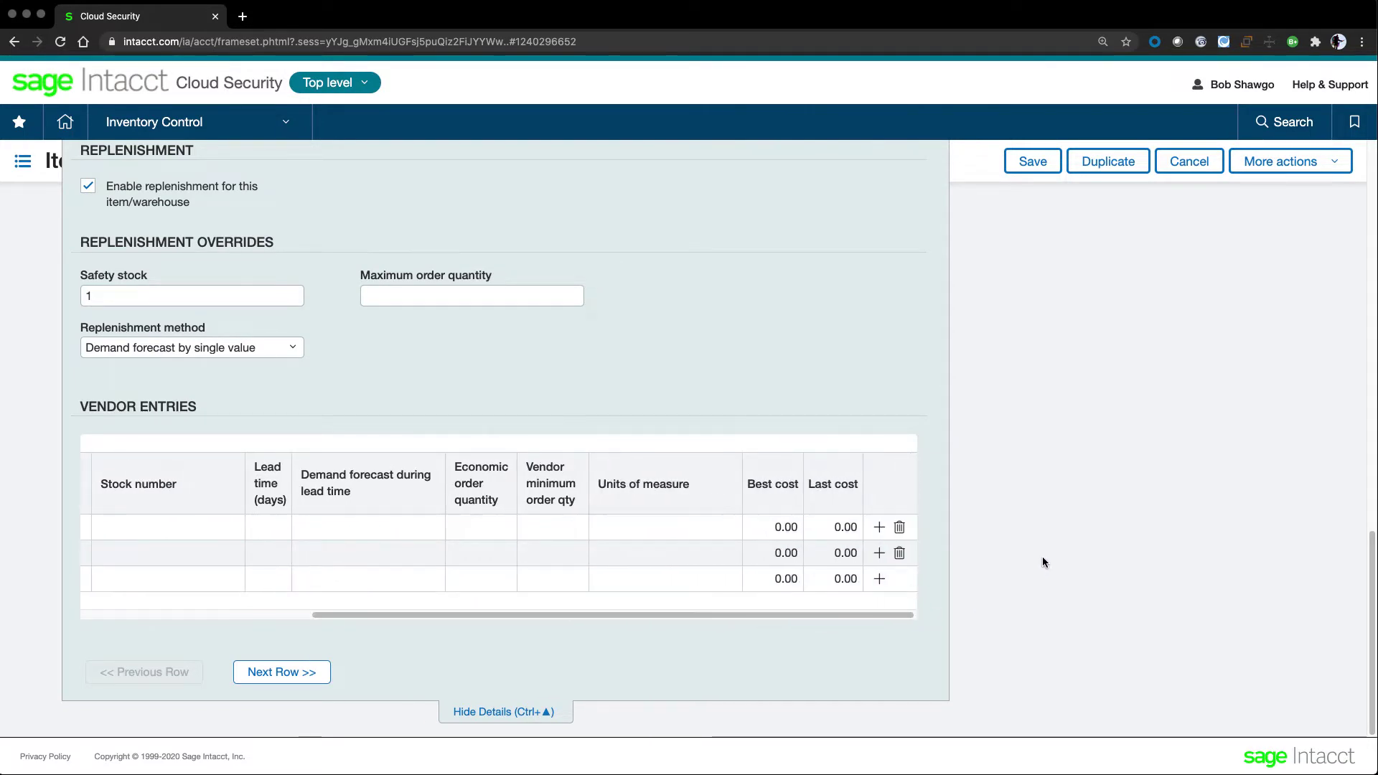
key("ctrl+Up")
- Examine the item's advanced tracking, precision and landed cost settings, and its vendor history with replenishment settings
scroll(831, 450, "up", 5)
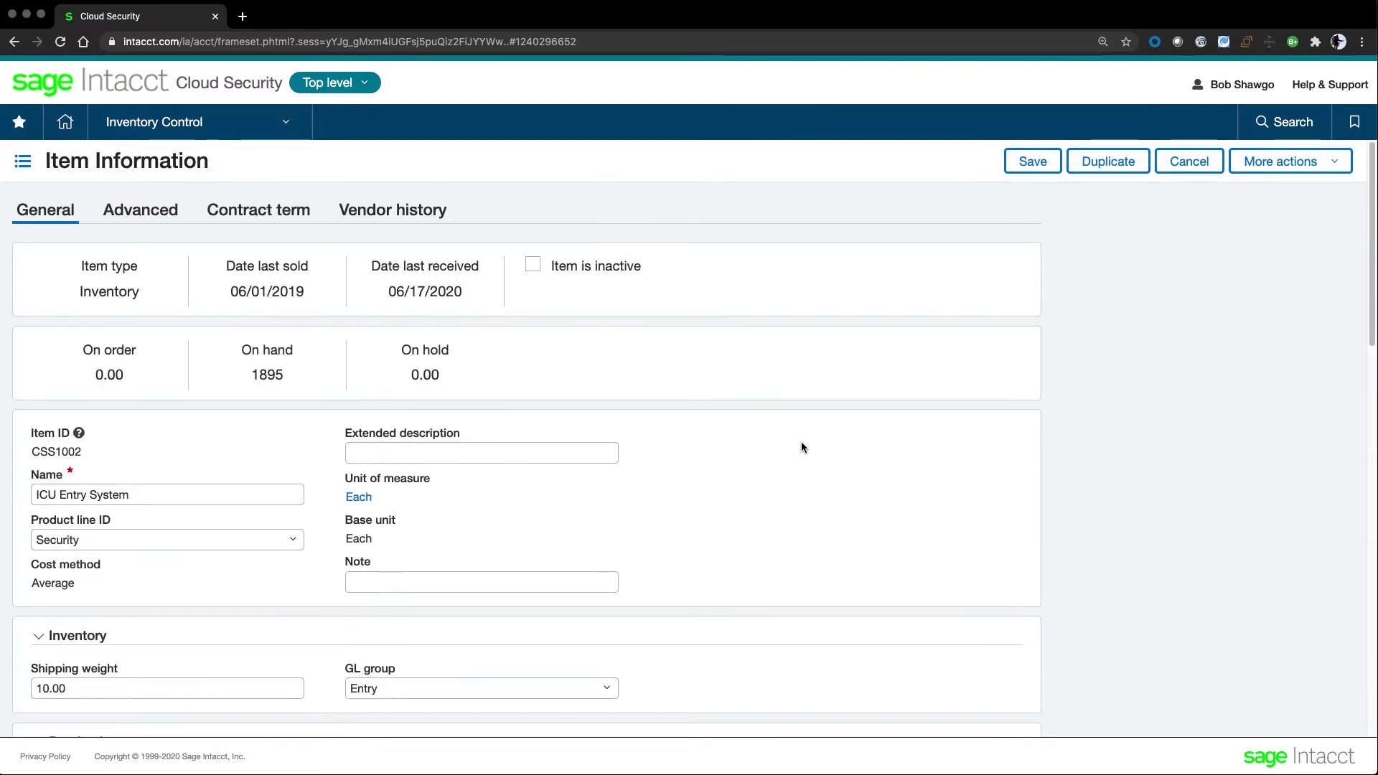
left_click(167, 215)
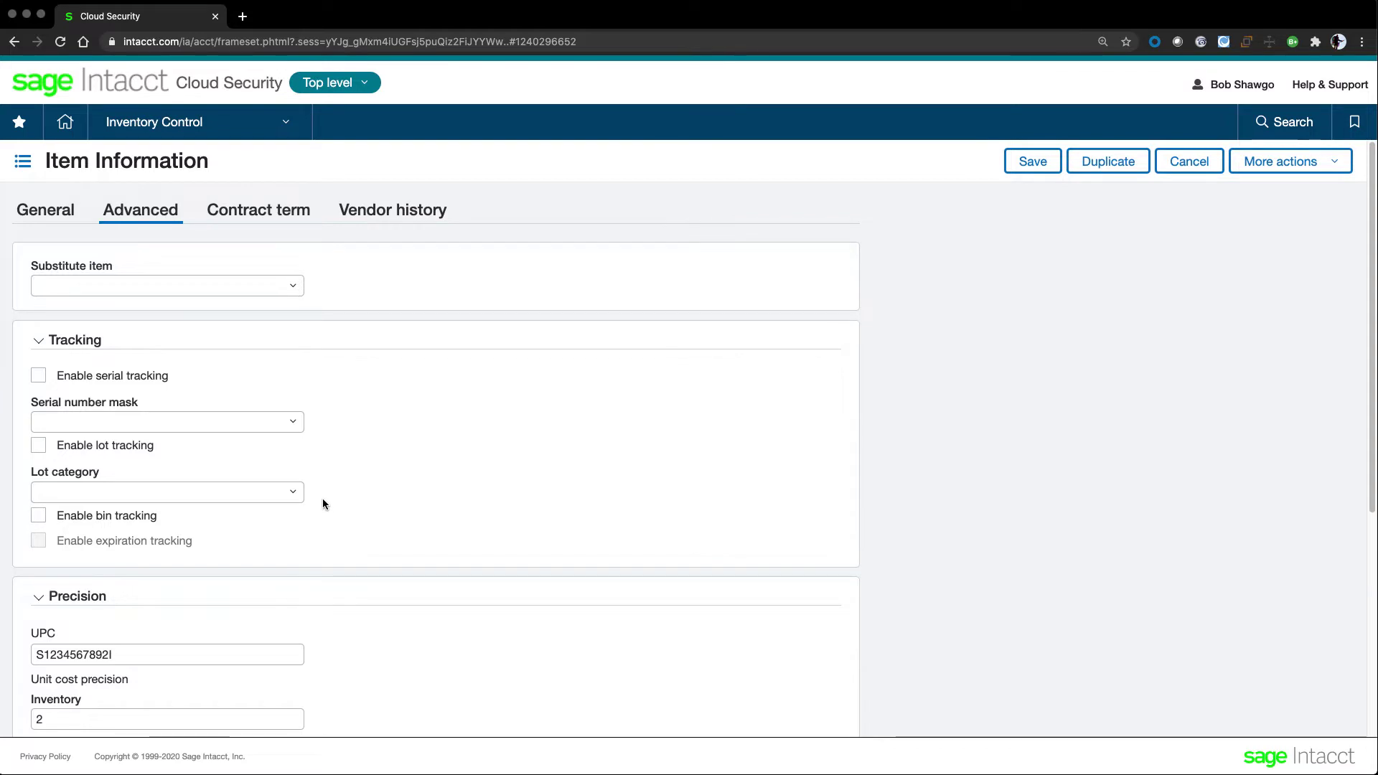
scroll(500, 600, "down", 1)
scroll(500, 600, "down", 3)
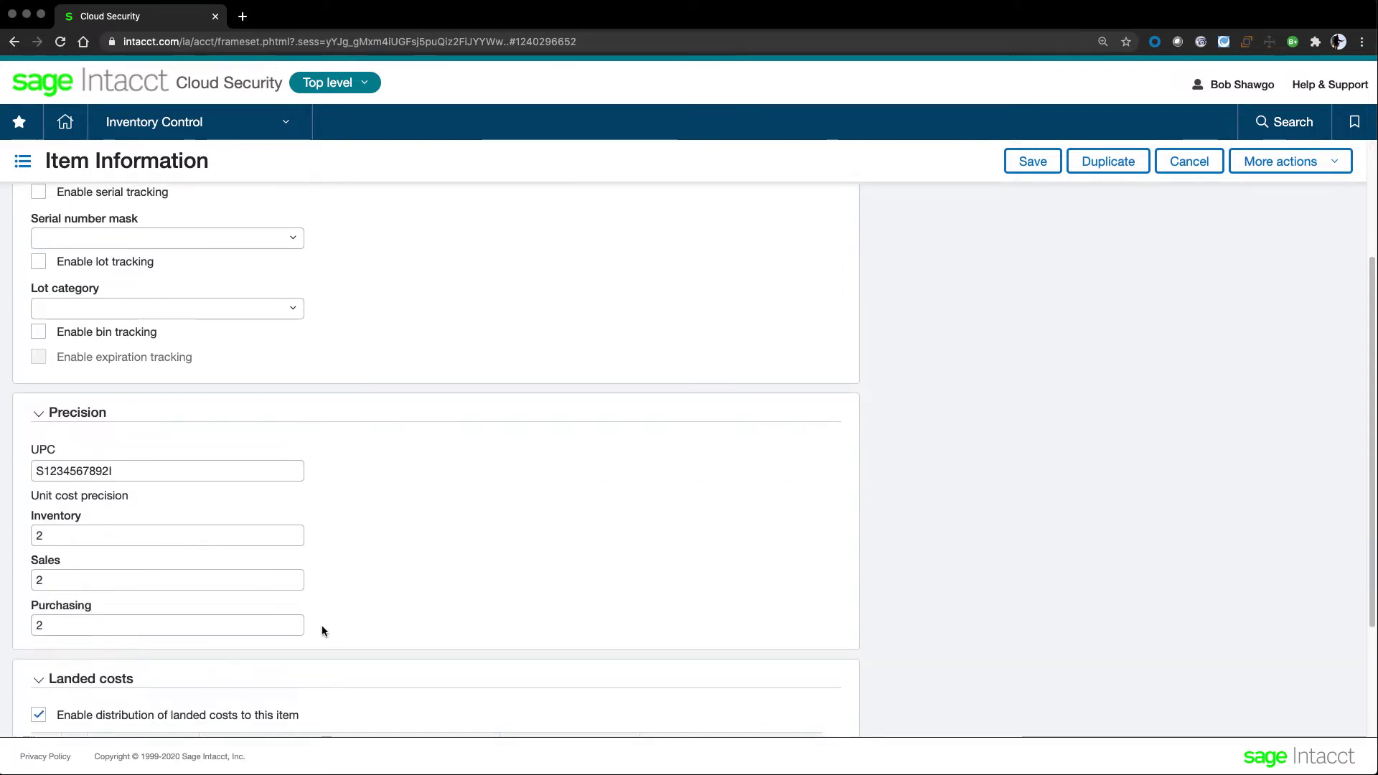
scroll(471, 584, "down", 5)
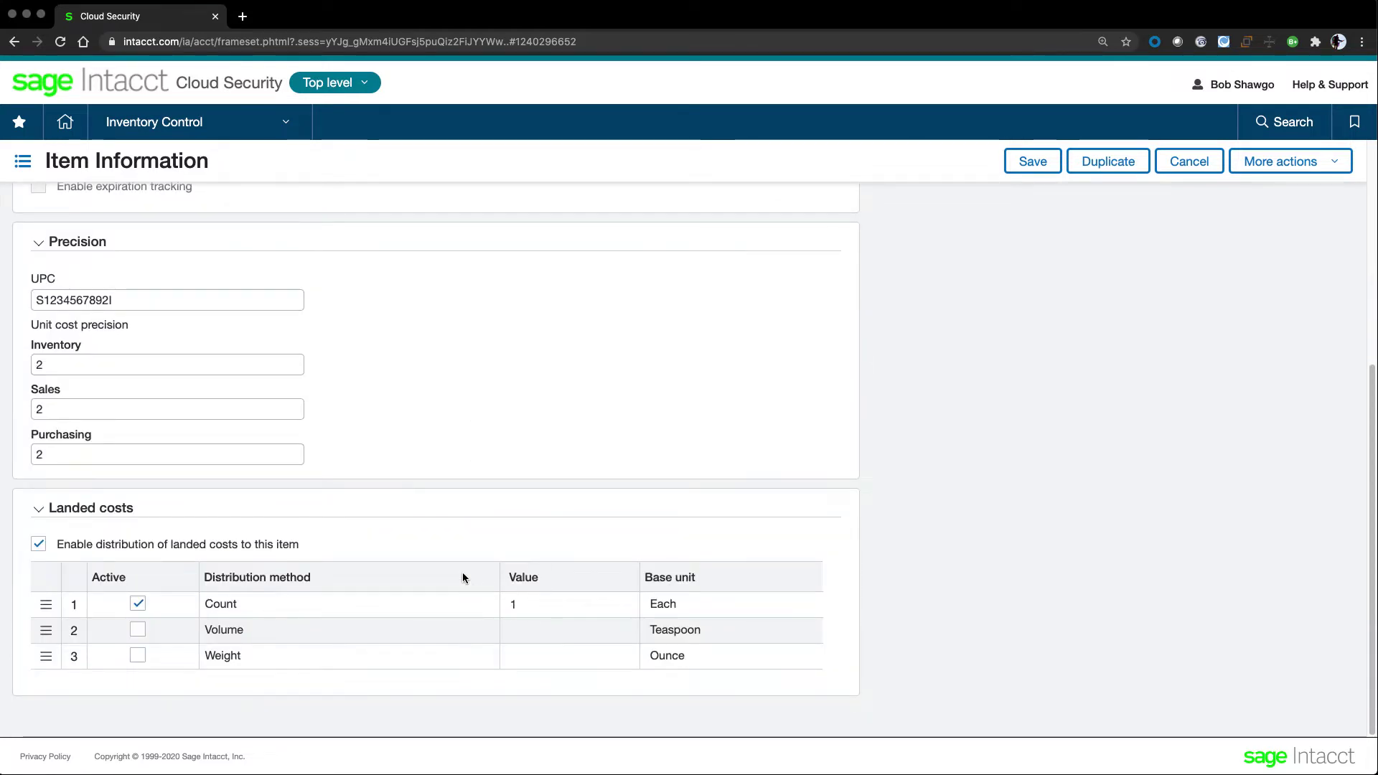
scroll(342, 230, "up", 7)
left_click(363, 210)
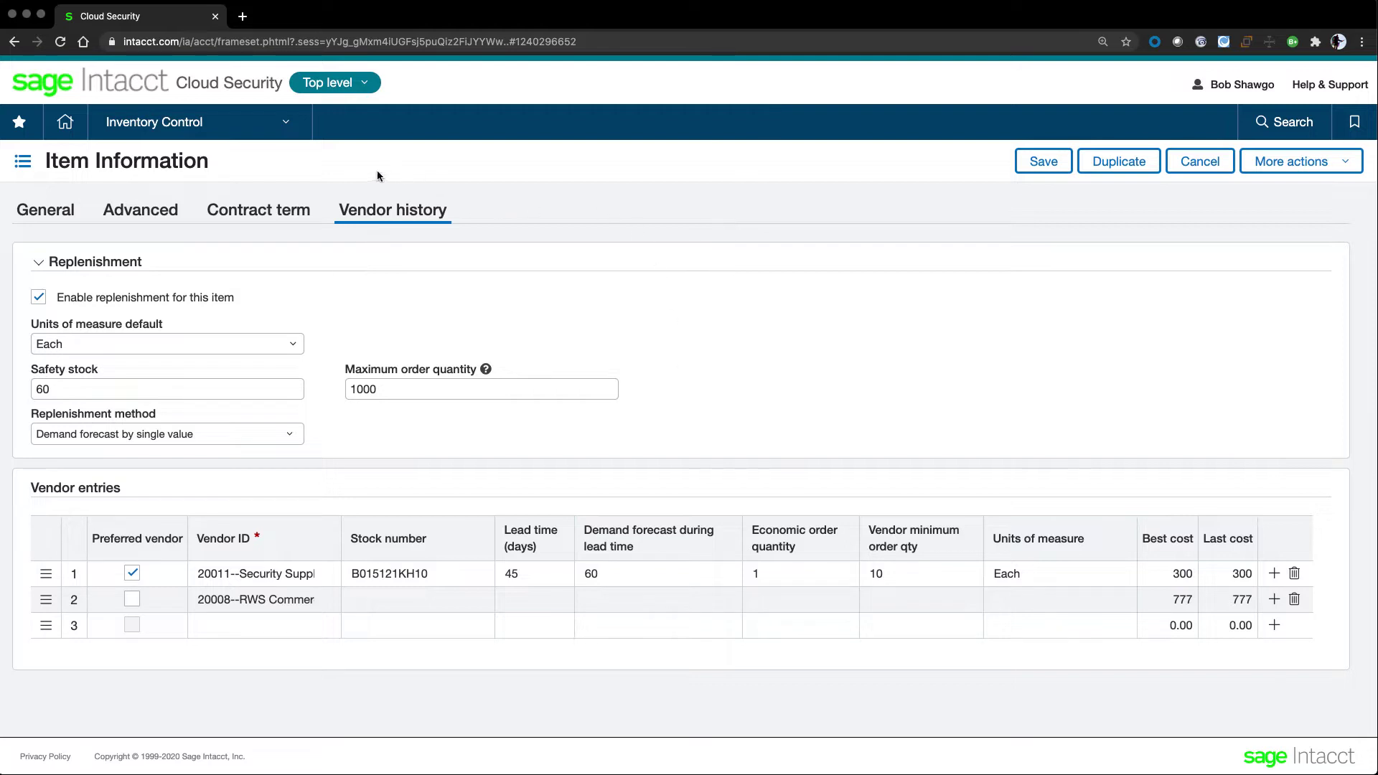
- View the WH1 warehouse record and examine its general information, aisles, rows and bins
left_click(287, 127)
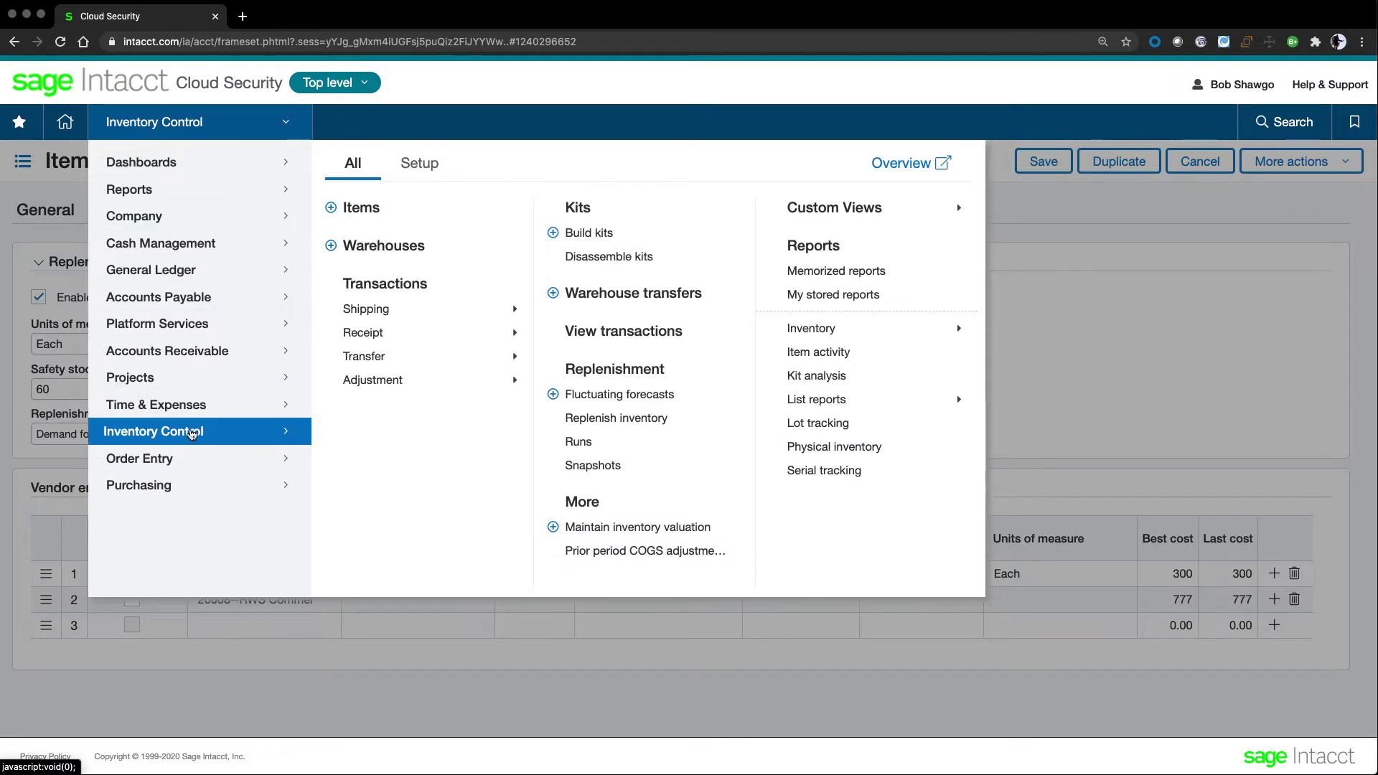
left_click(380, 244)
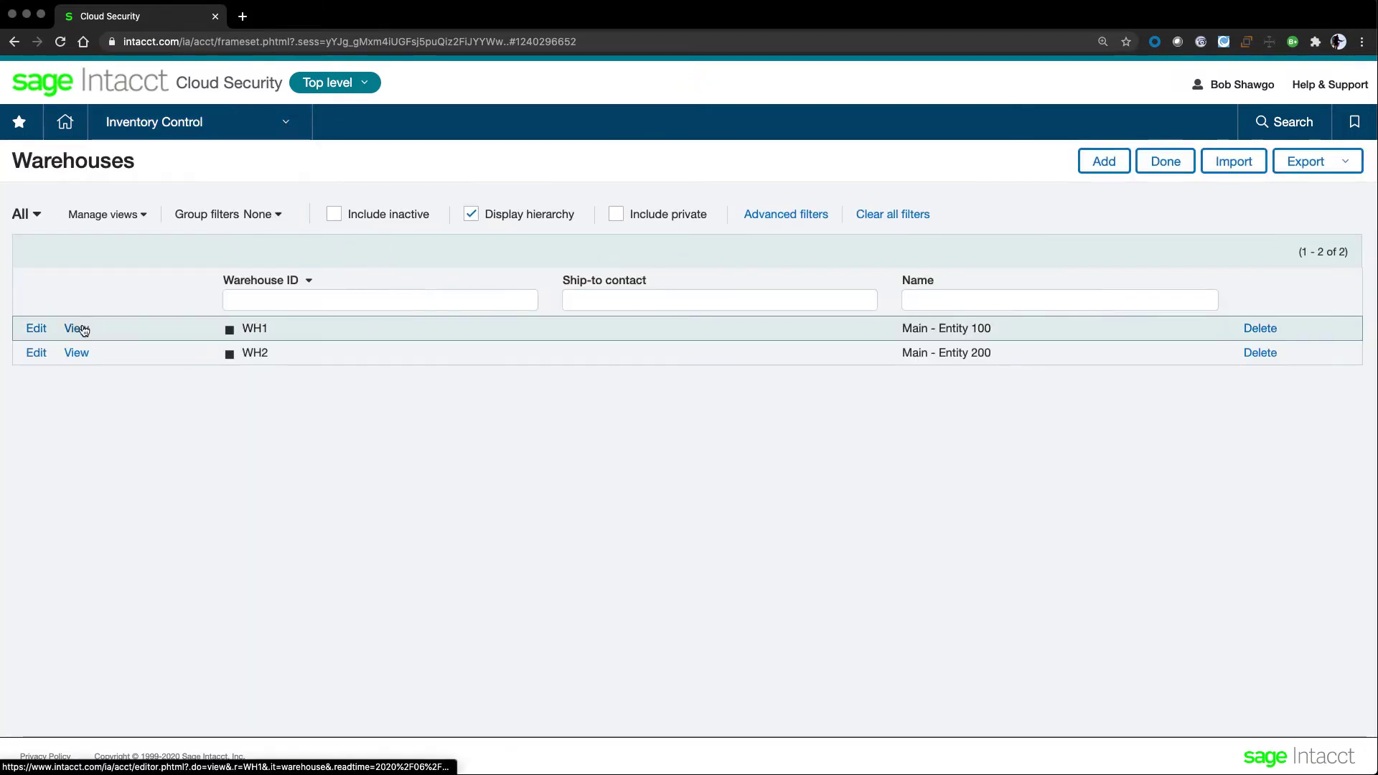
left_click(81, 329)
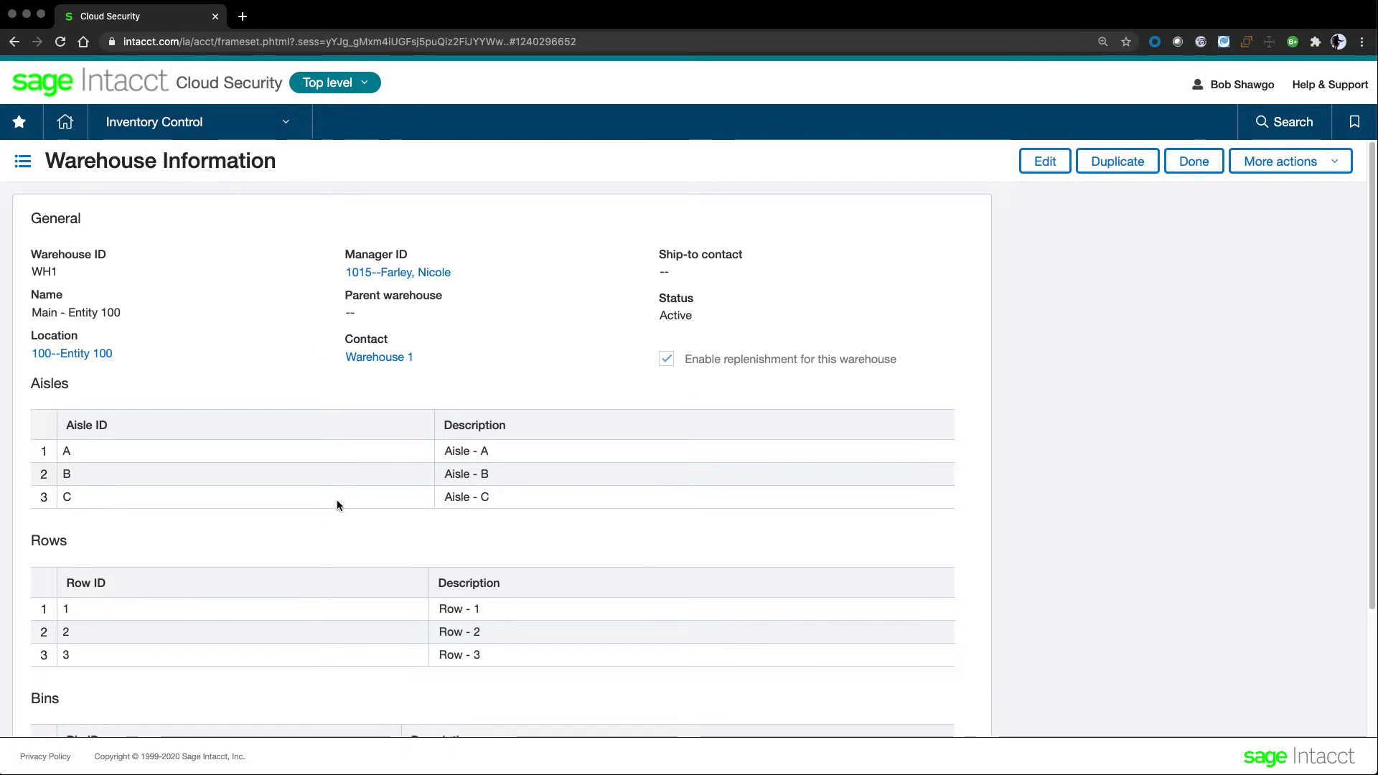
scroll(364, 588, "down", 3)
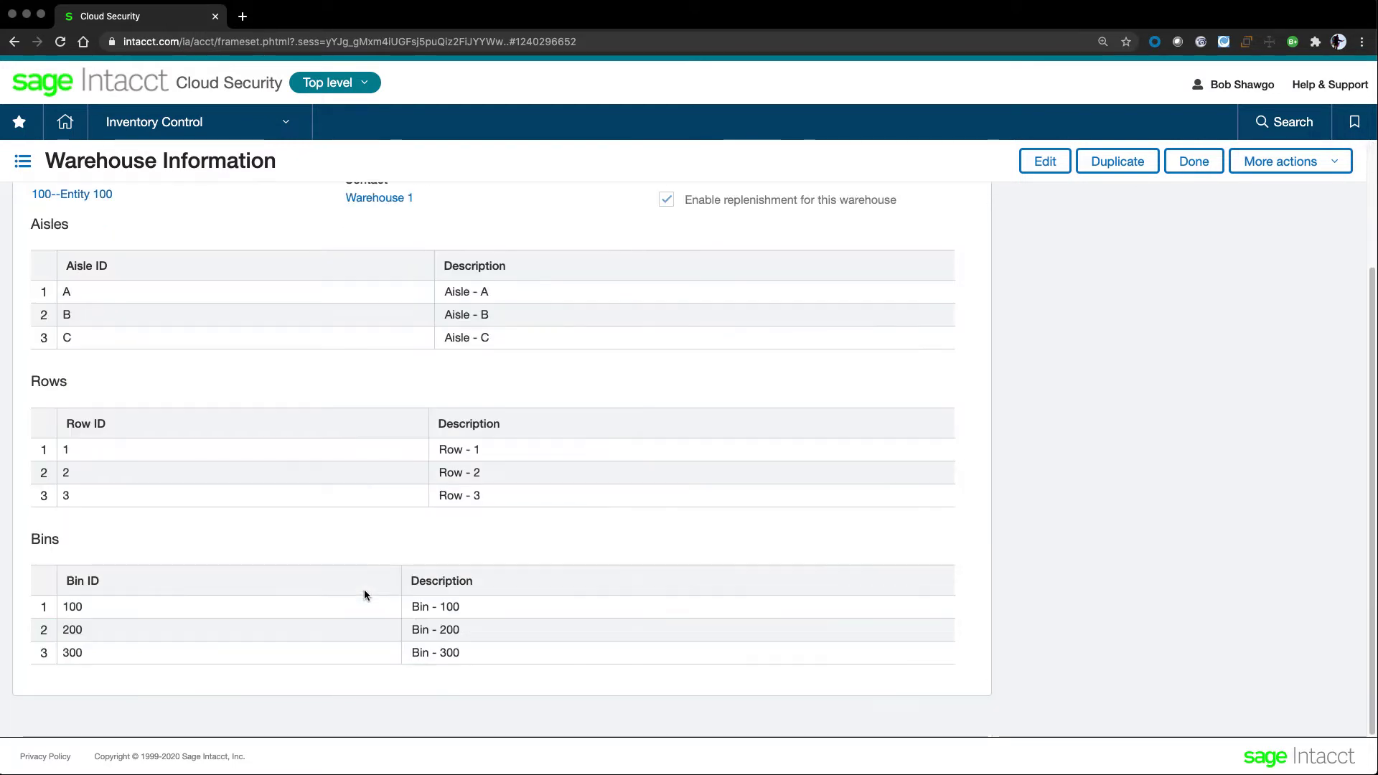
scroll(442, 376, "up", 3)
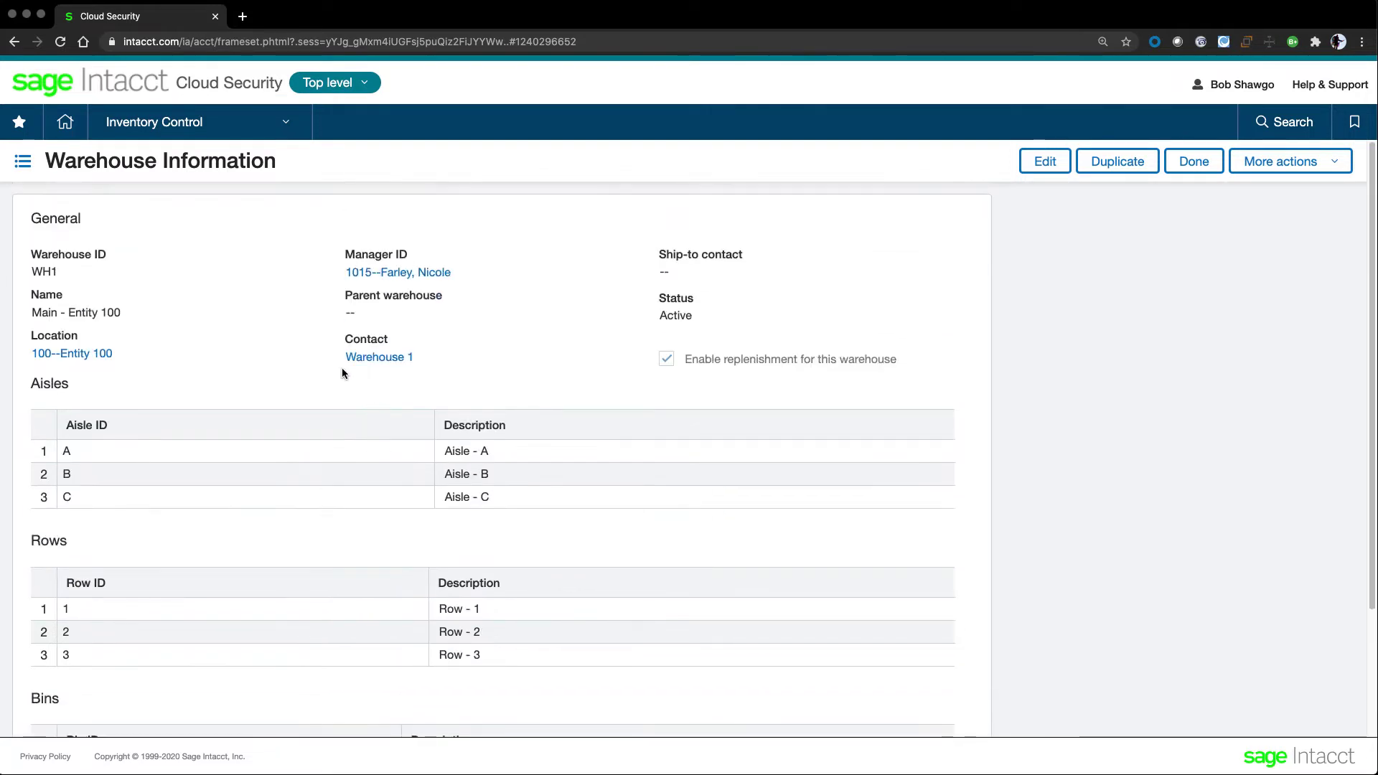
- Open the Inventory Control overview and examine the transaction types offered for the receiving, transferring, shipping and adjusting inventory tasks
left_click(285, 135)
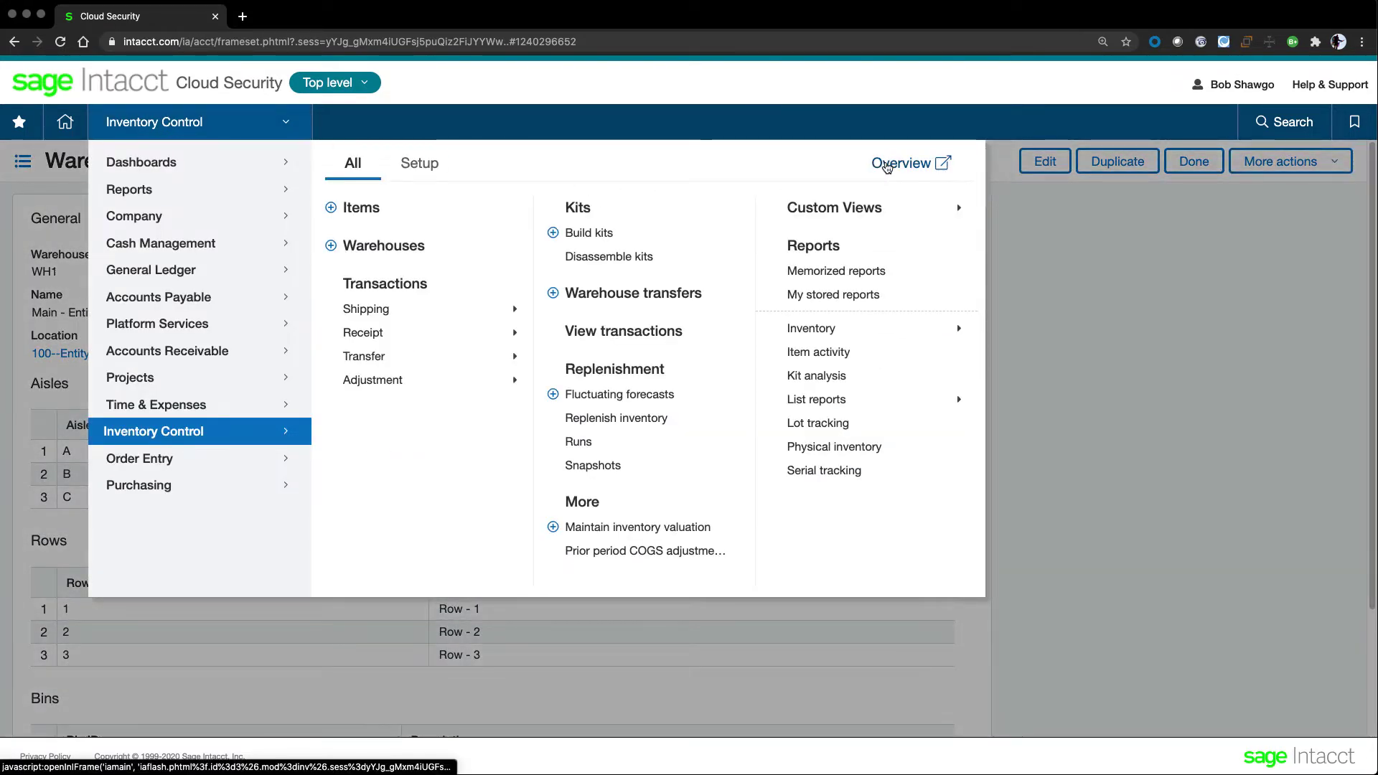
left_click(887, 165)
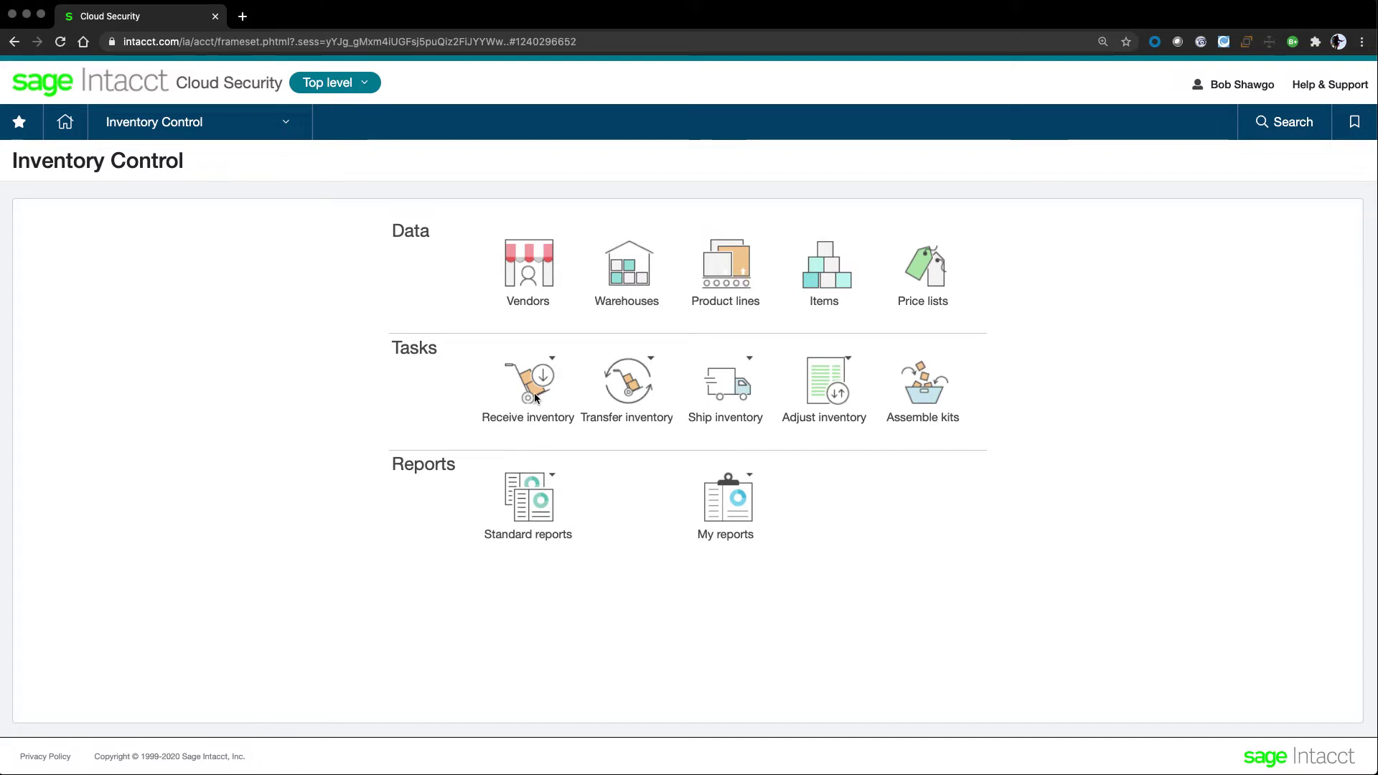
mouse_move(549, 439)
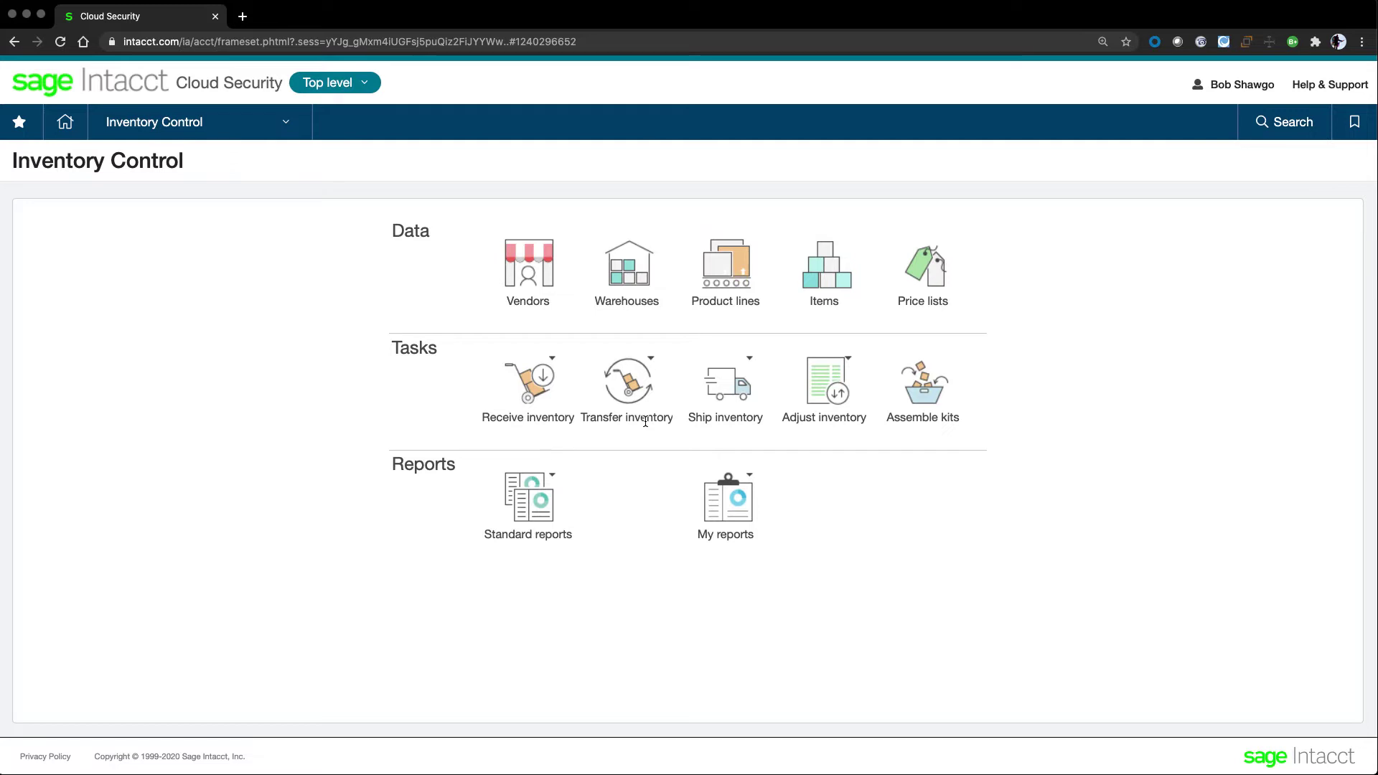
mouse_move(651, 364)
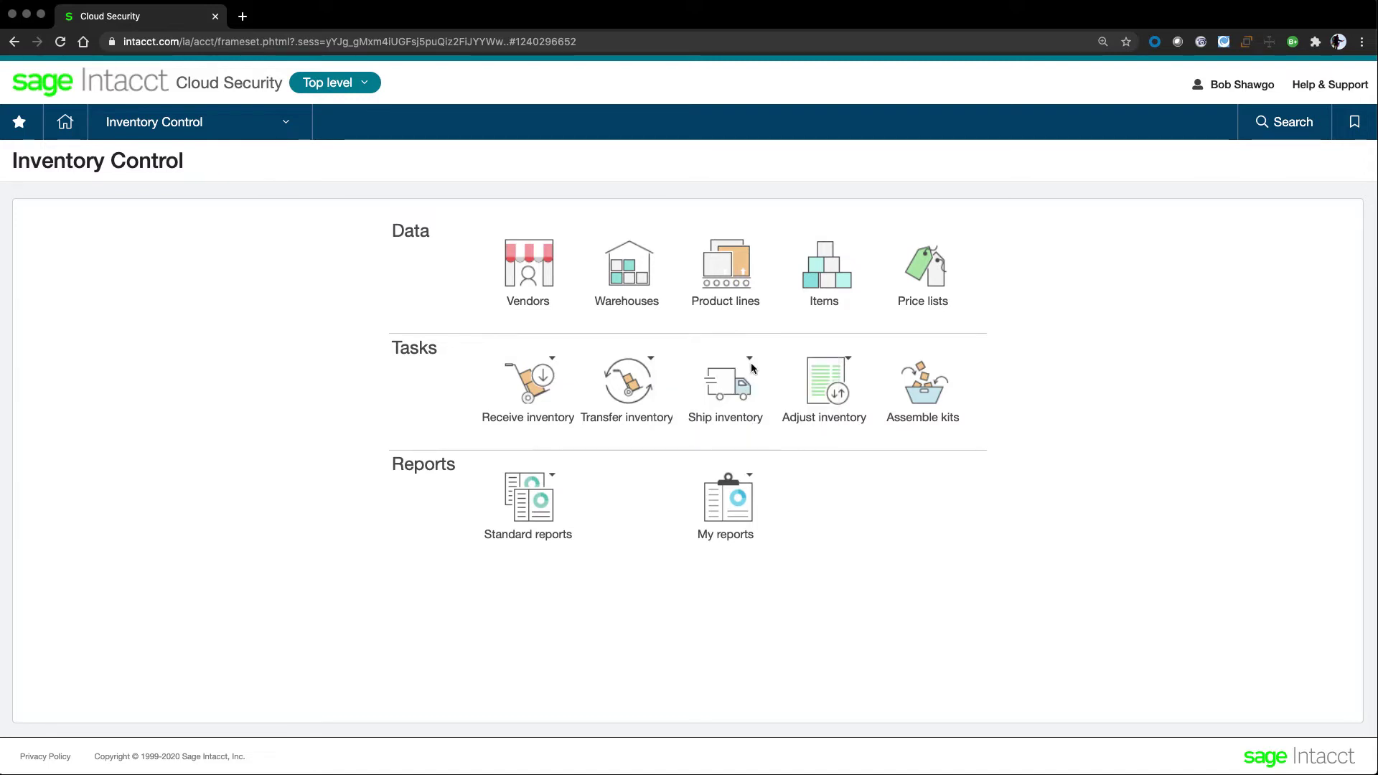
mouse_move(751, 363)
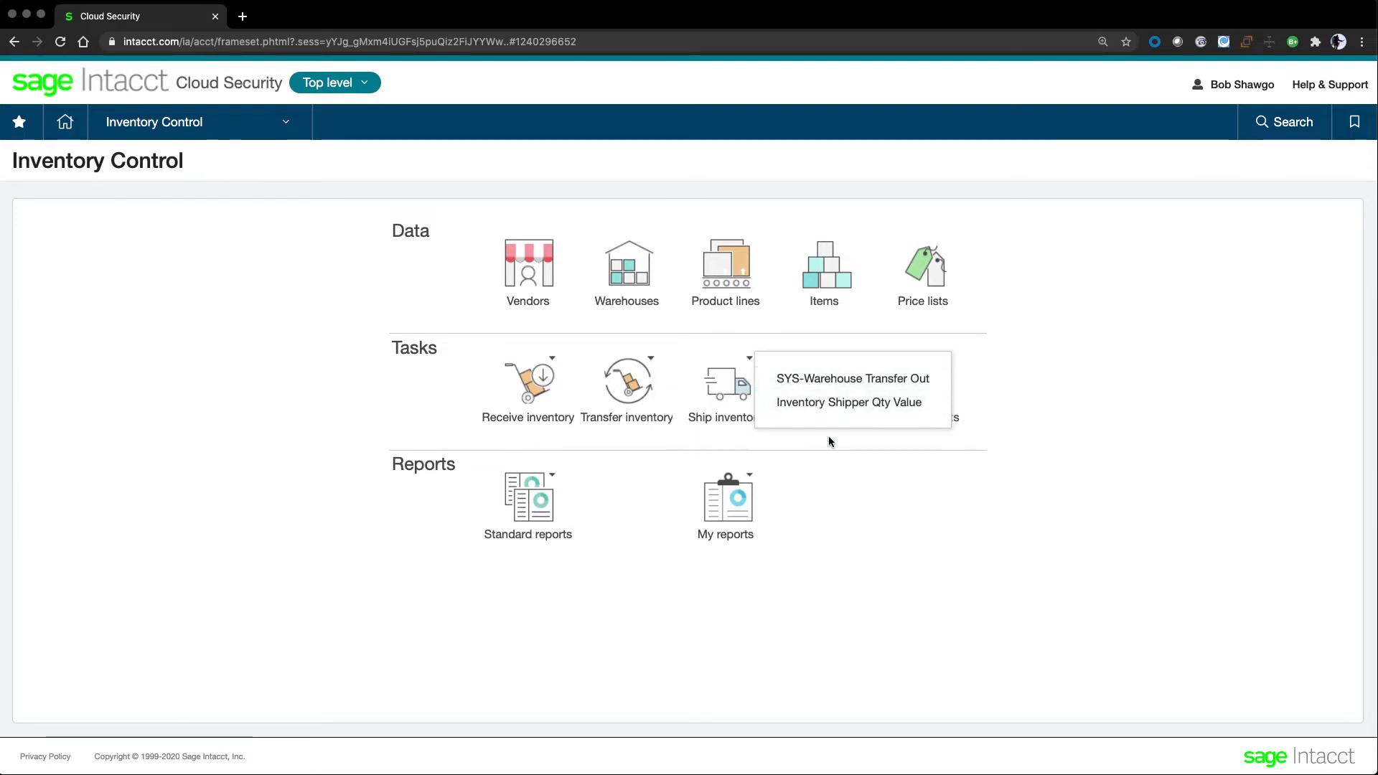
mouse_move(847, 361)
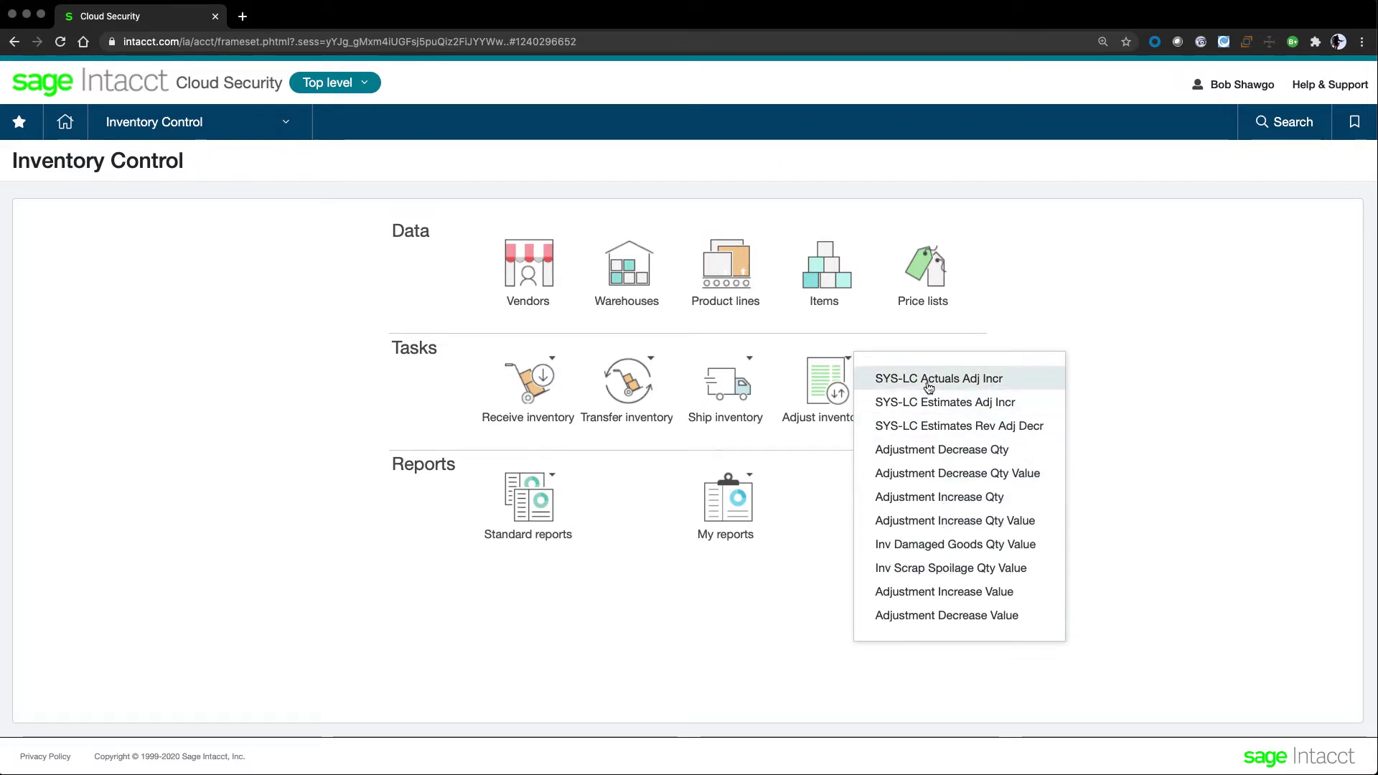
- Start a new item record, set its item type to Stockable Kit, and examine its kit components and warehouse sections
left_click(1098, 370)
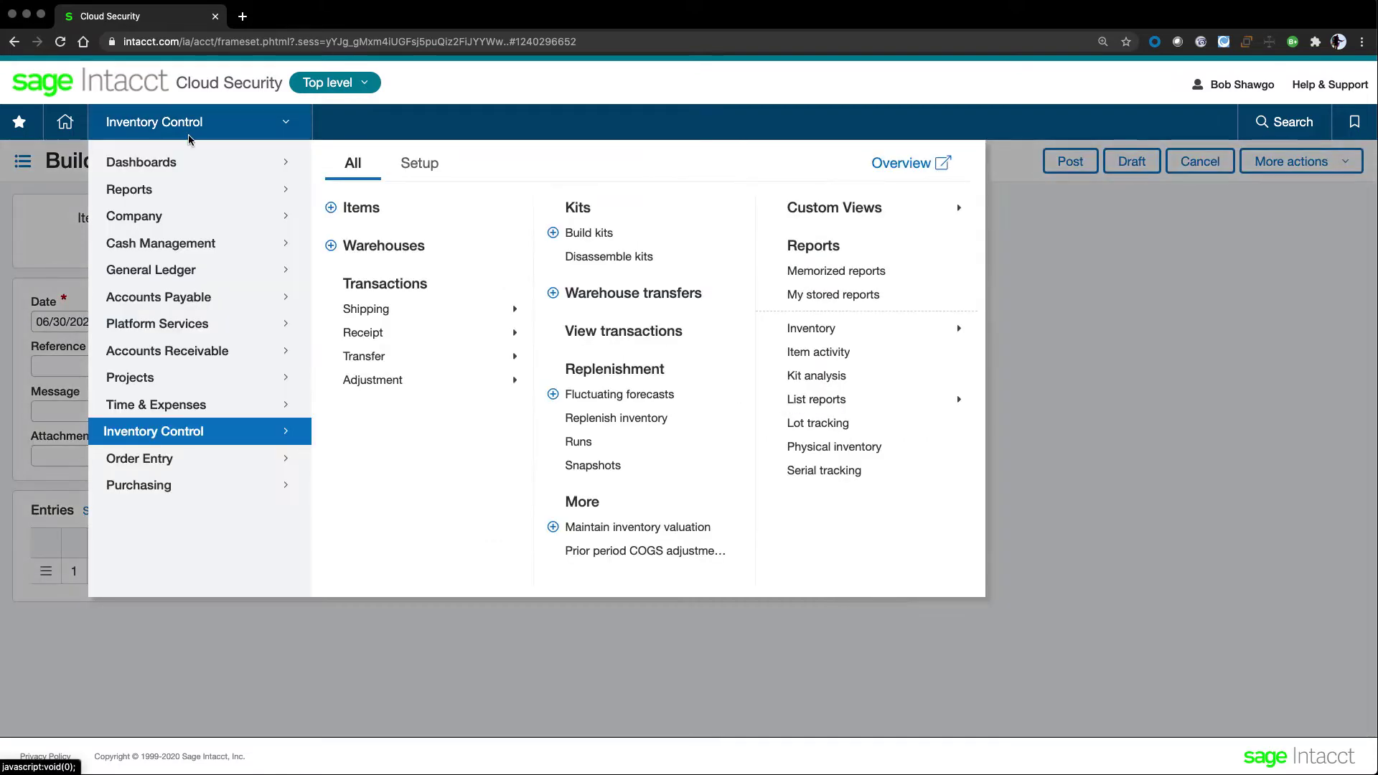
left_click(338, 207)
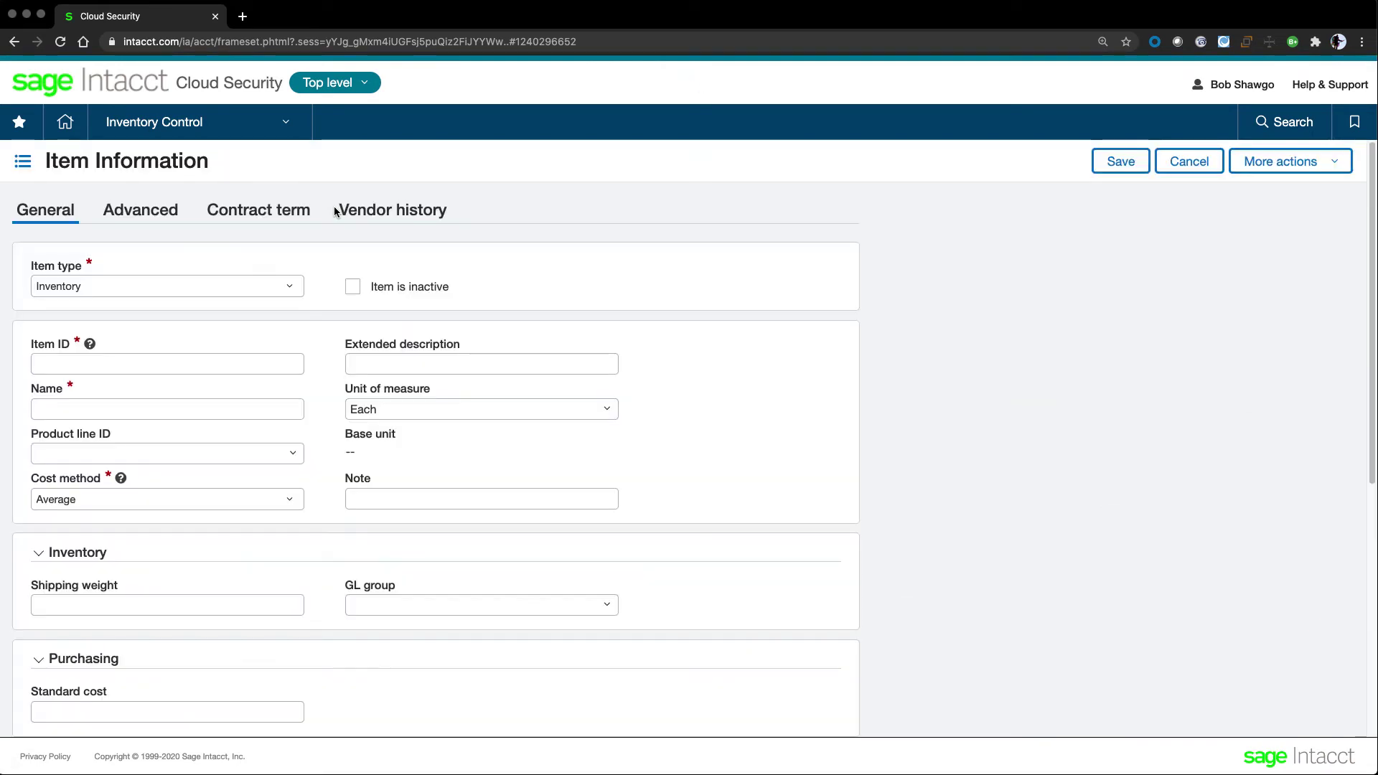
left_click(191, 287)
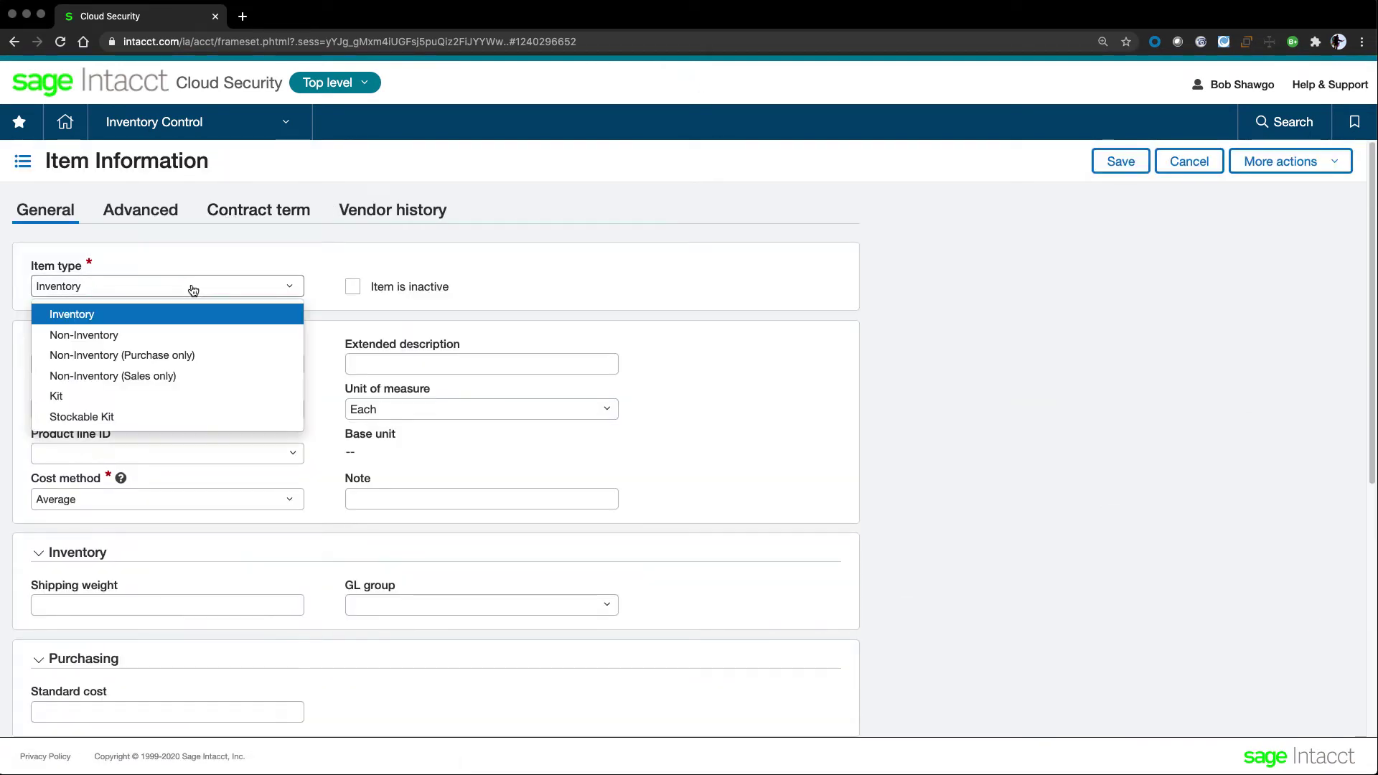
left_click(113, 418)
left_click(828, 155)
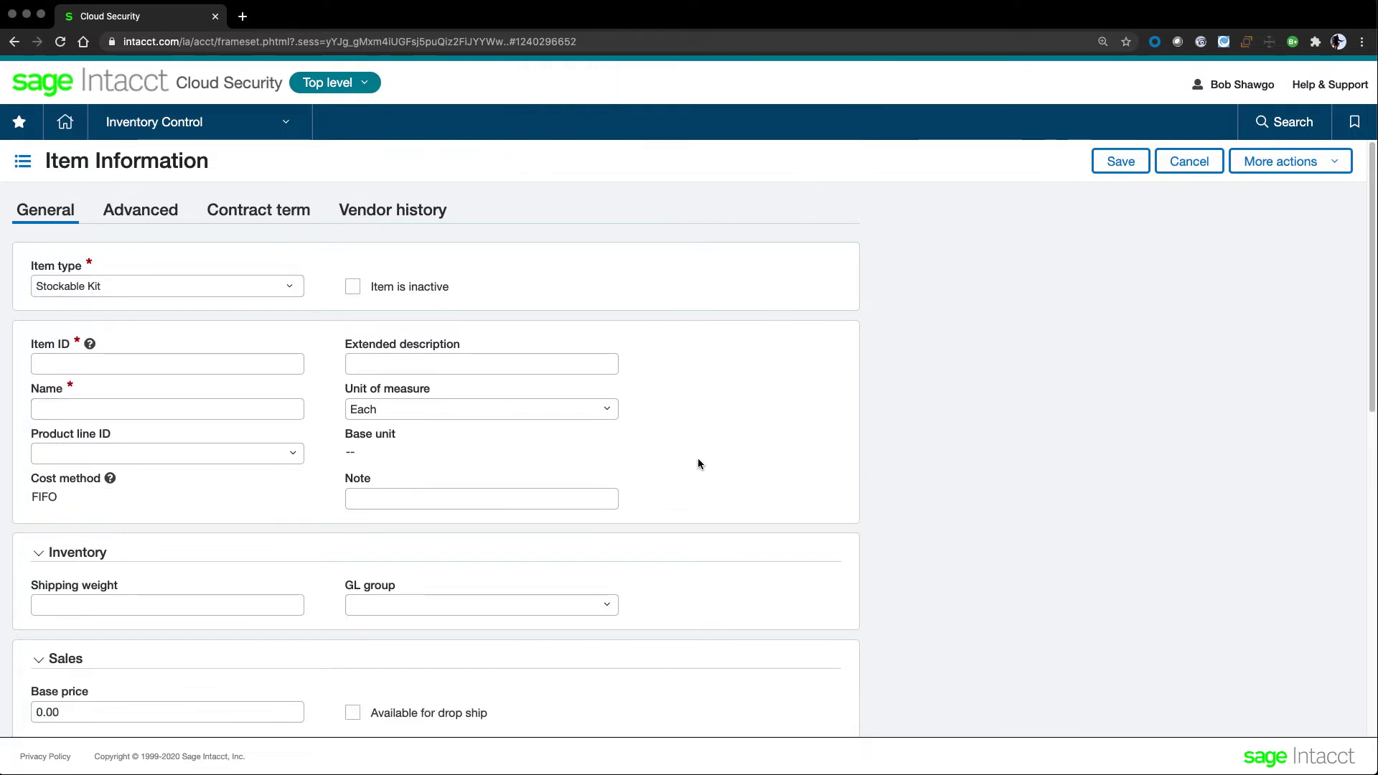
scroll(700, 452, "down", 10)
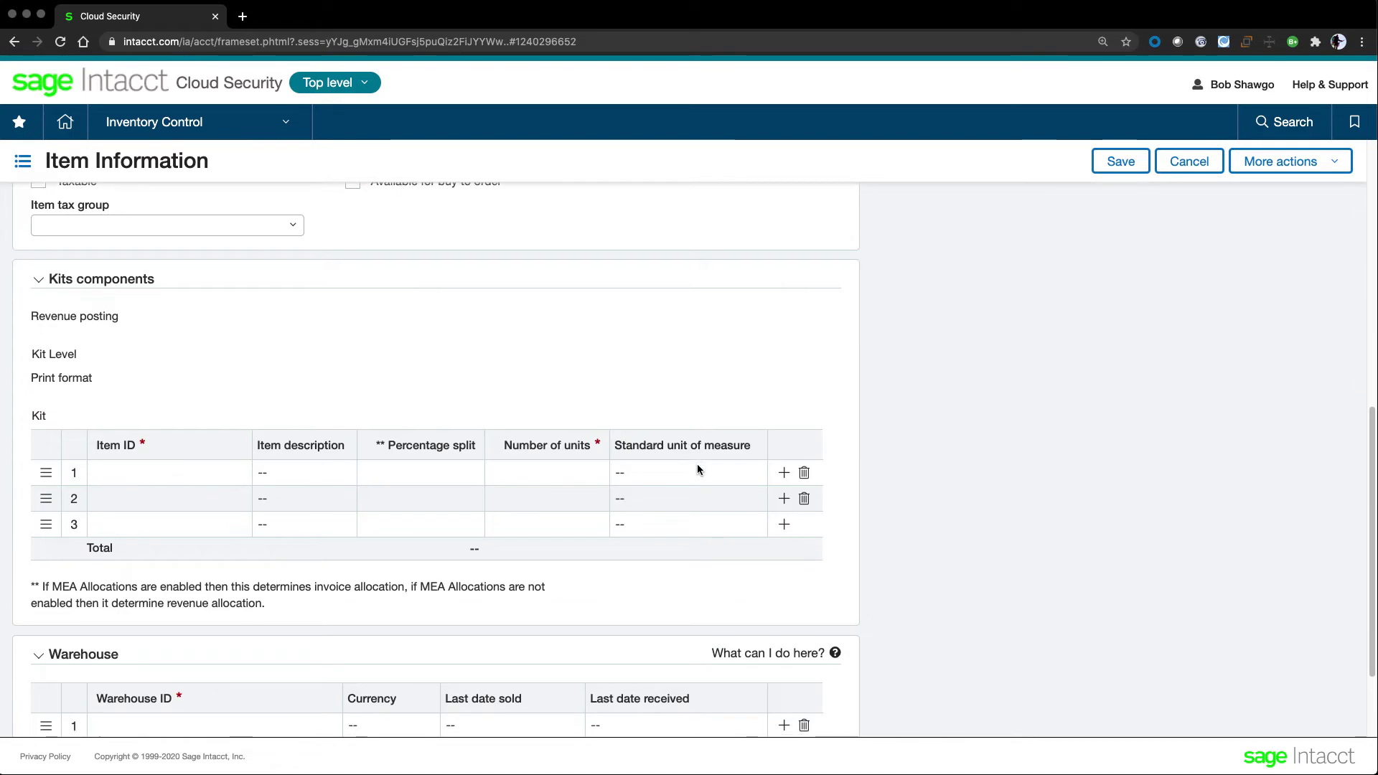
scroll(697, 470, "down", 3)
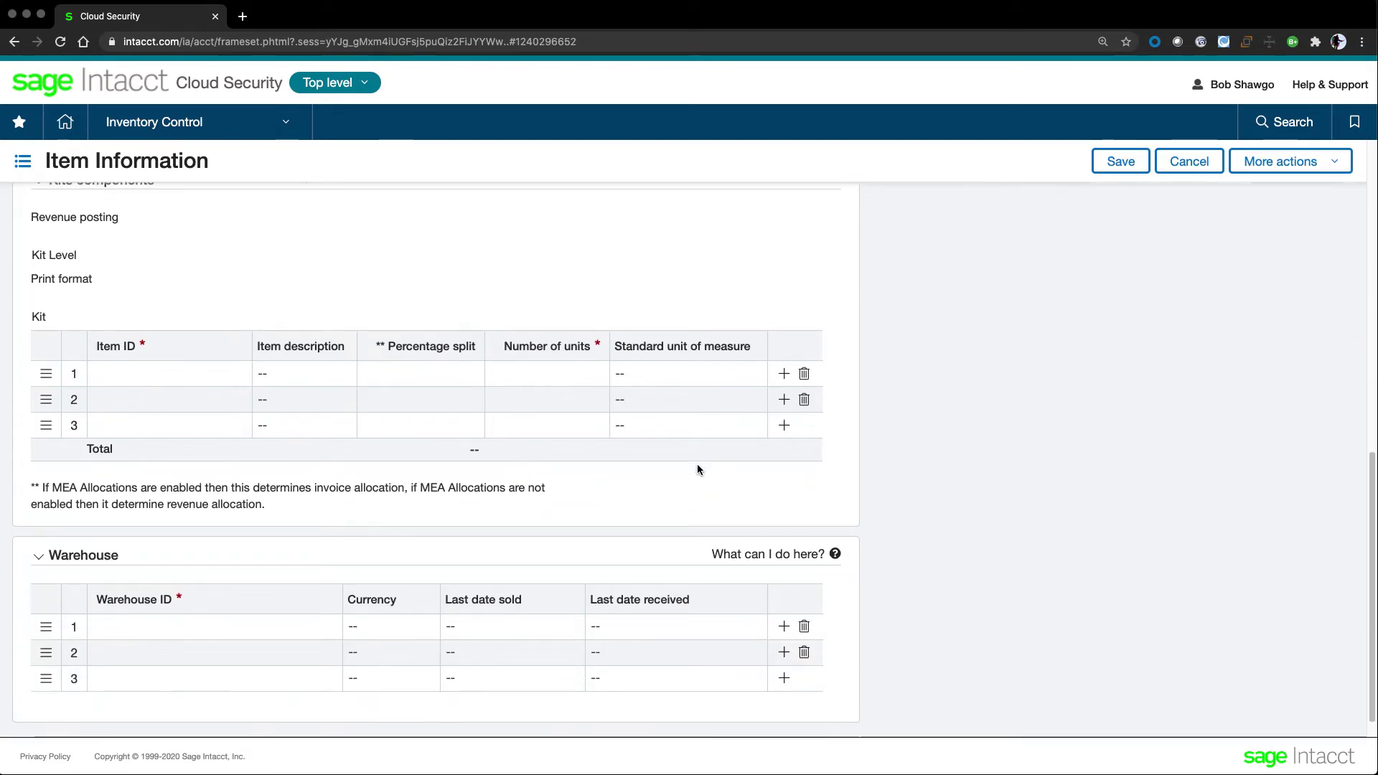
scroll(698, 470, "down", 1)
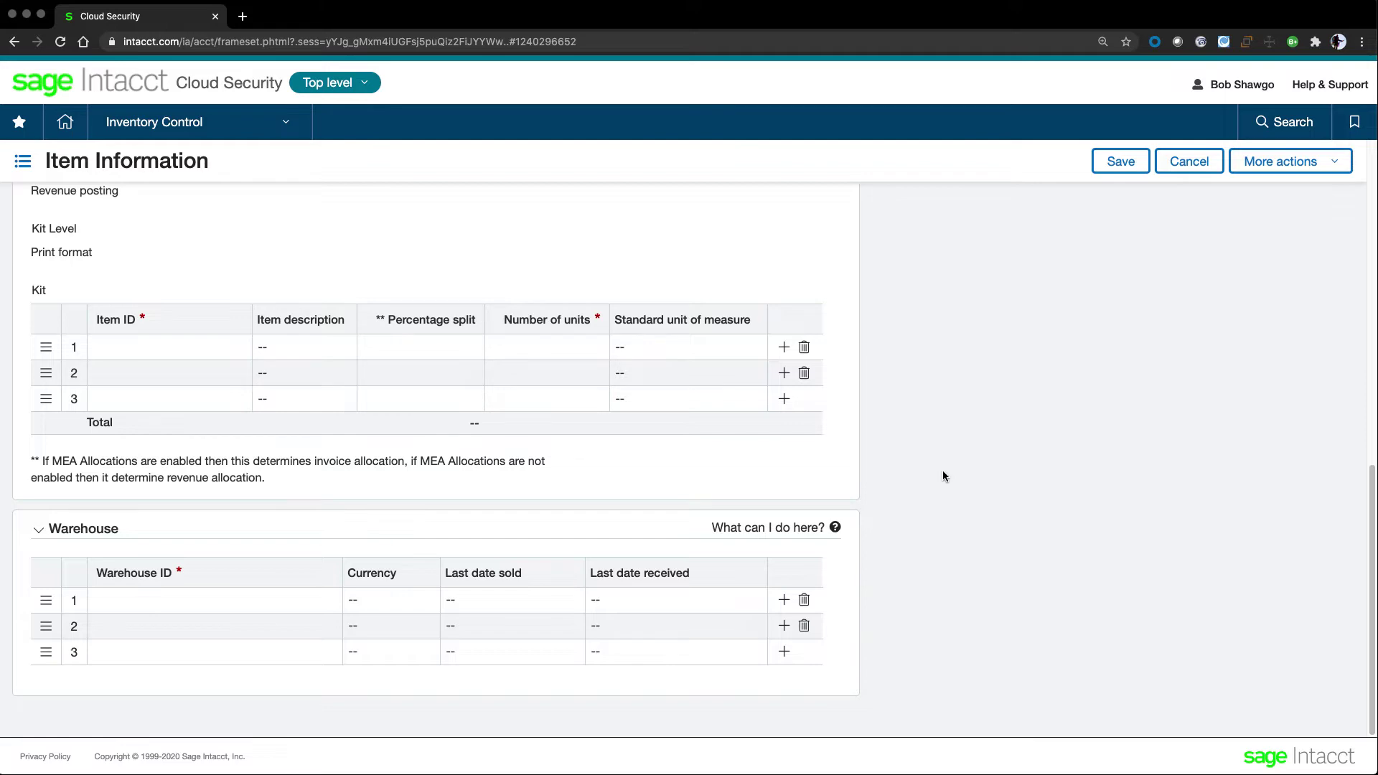
scroll(942, 476, "up", 15)
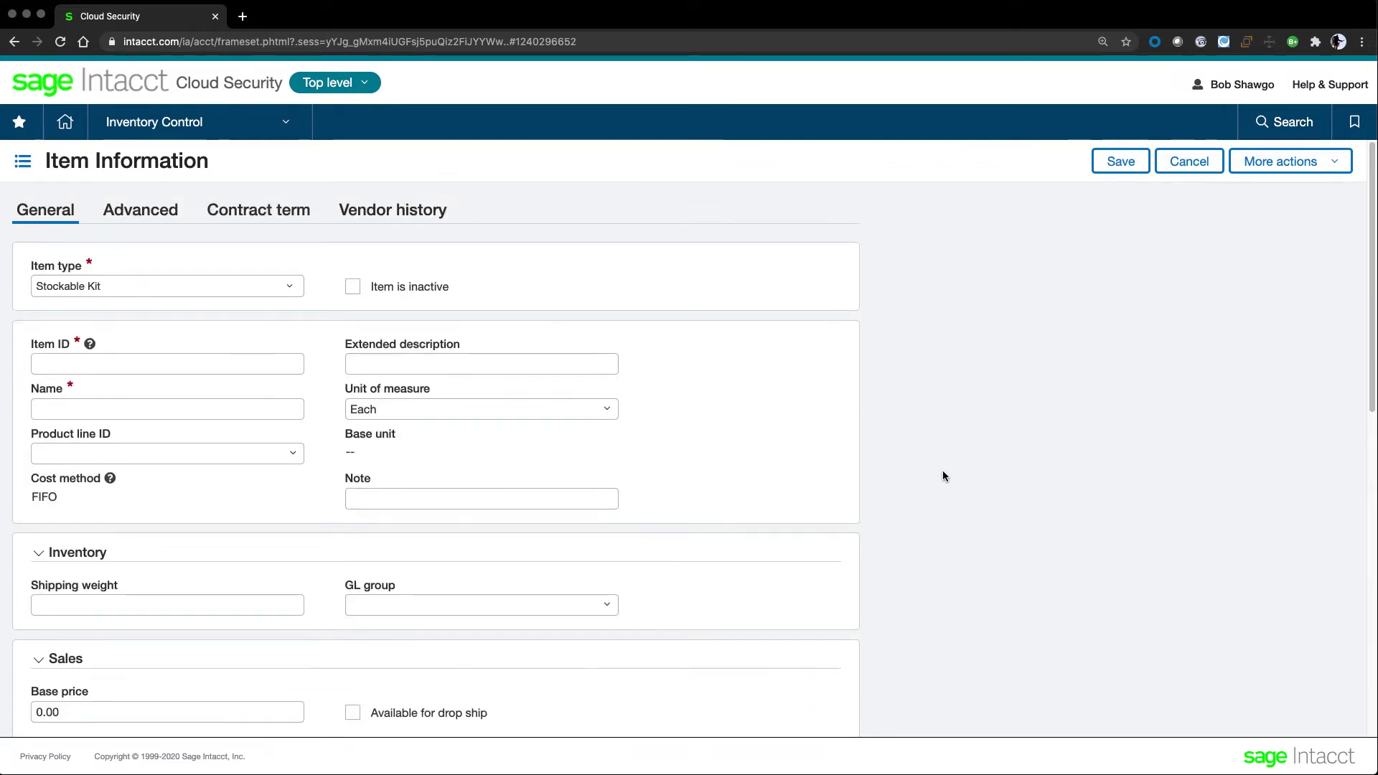
- Set the new item's type to Kit and examine the fields and sections offered for that type
left_click(290, 288)
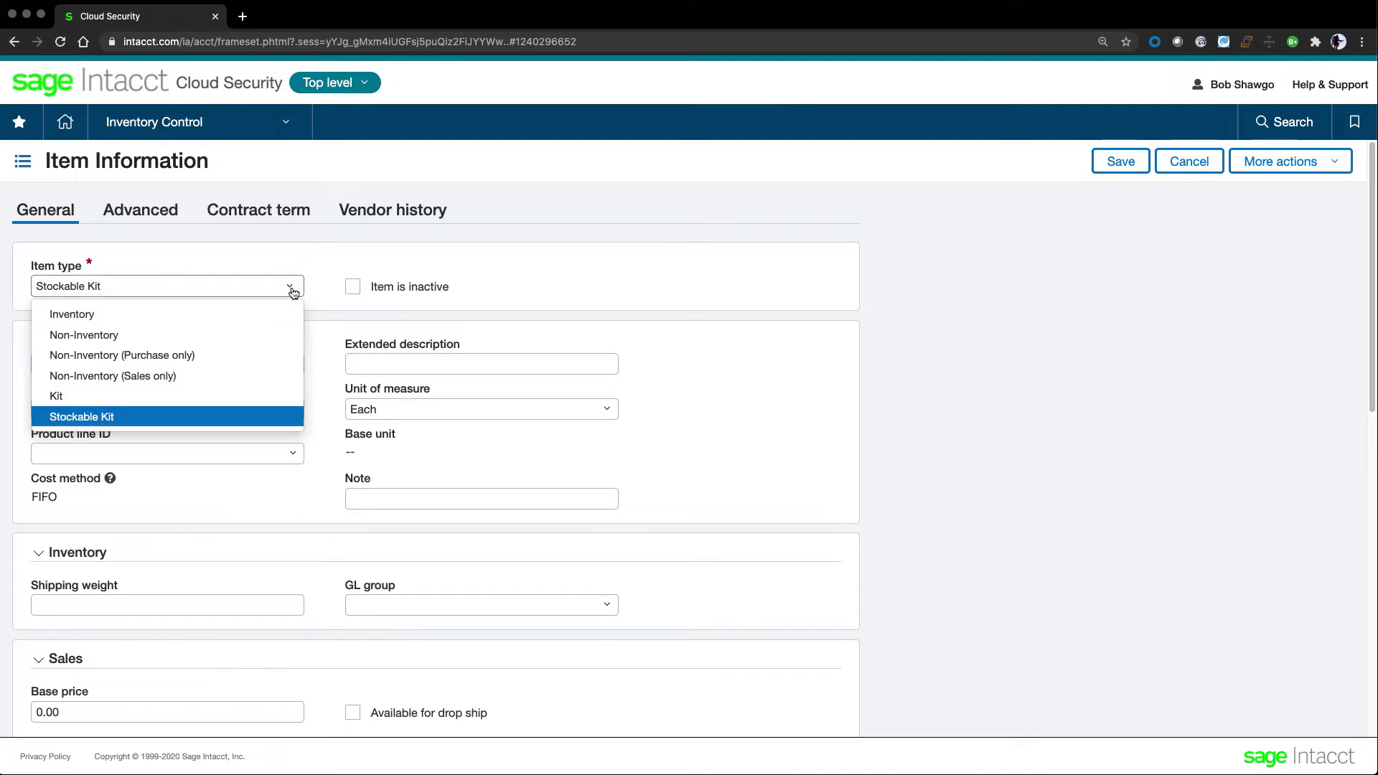
left_click(86, 395)
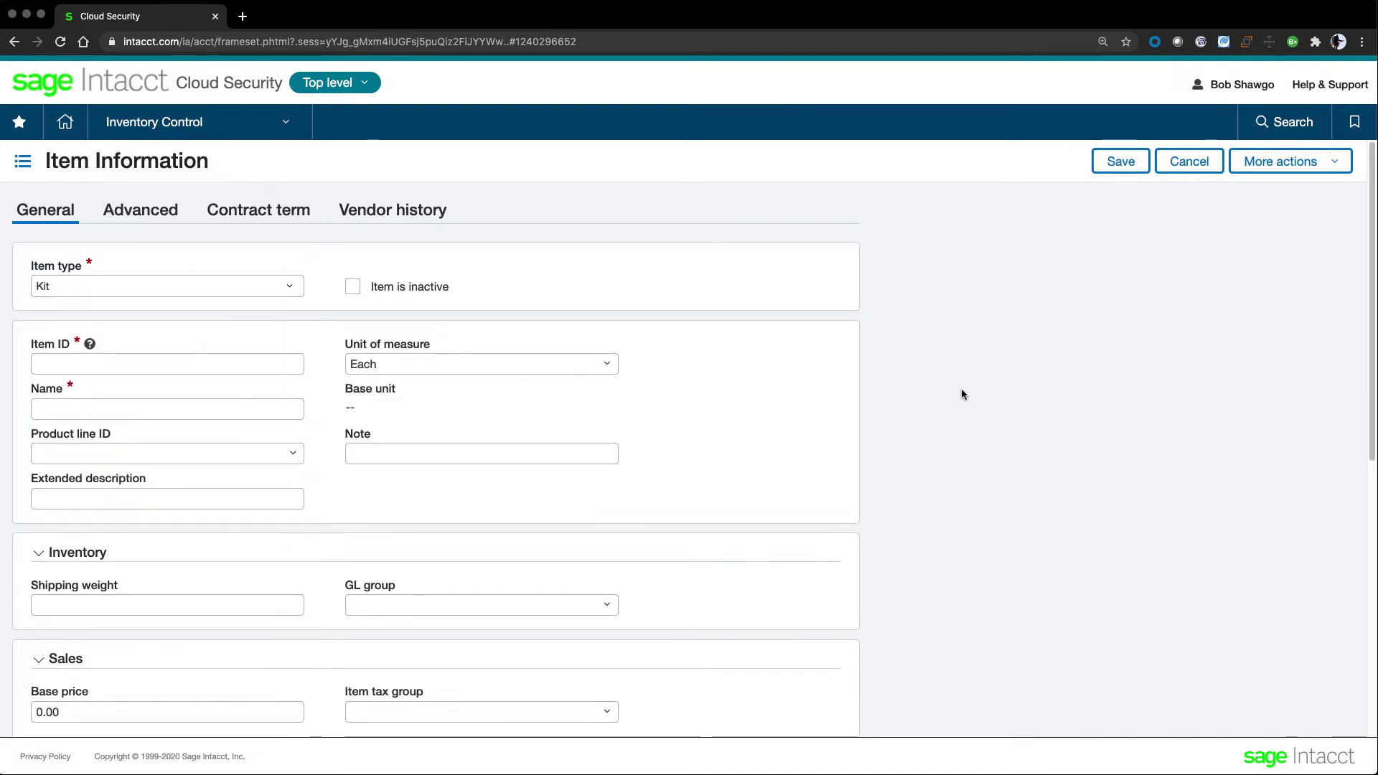
scroll(962, 395, "down", 1)
scroll(962, 394, "down", 7)
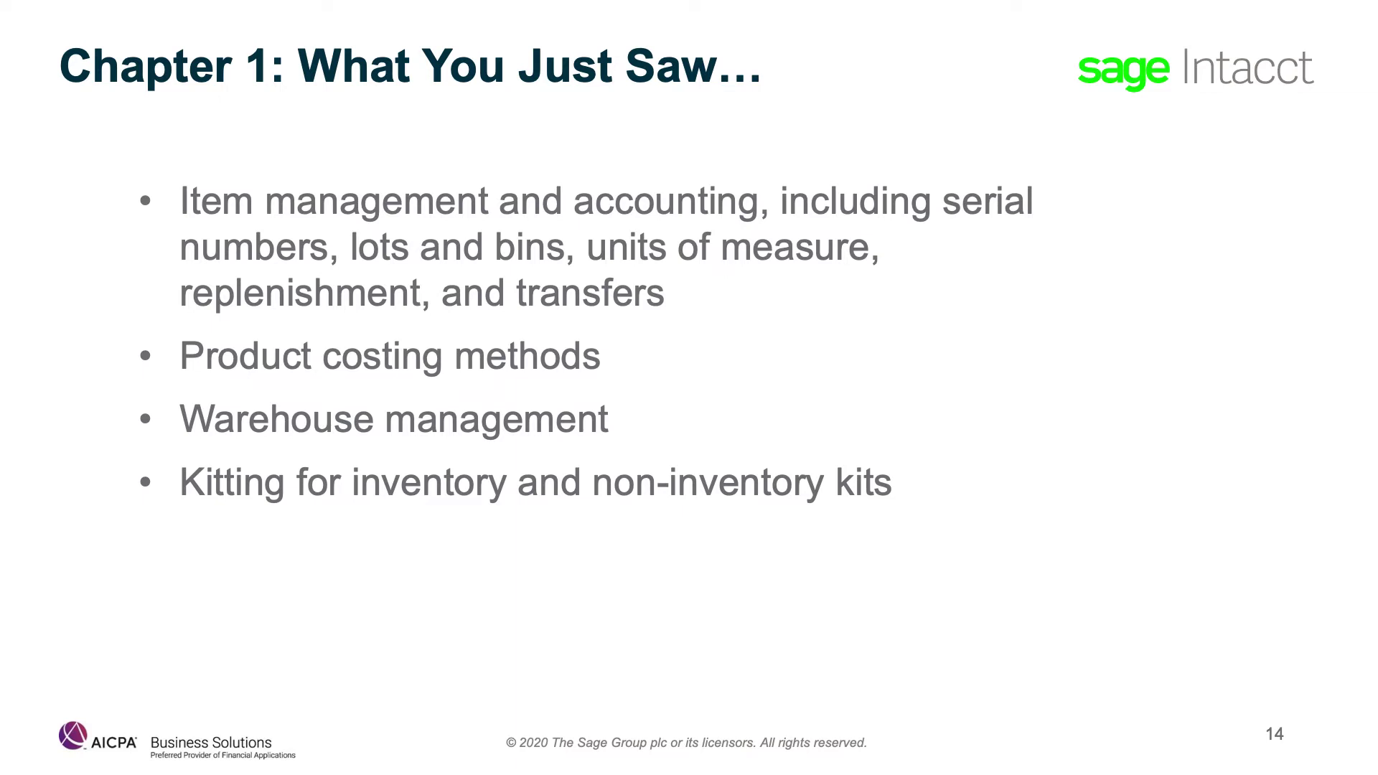
key("Right")
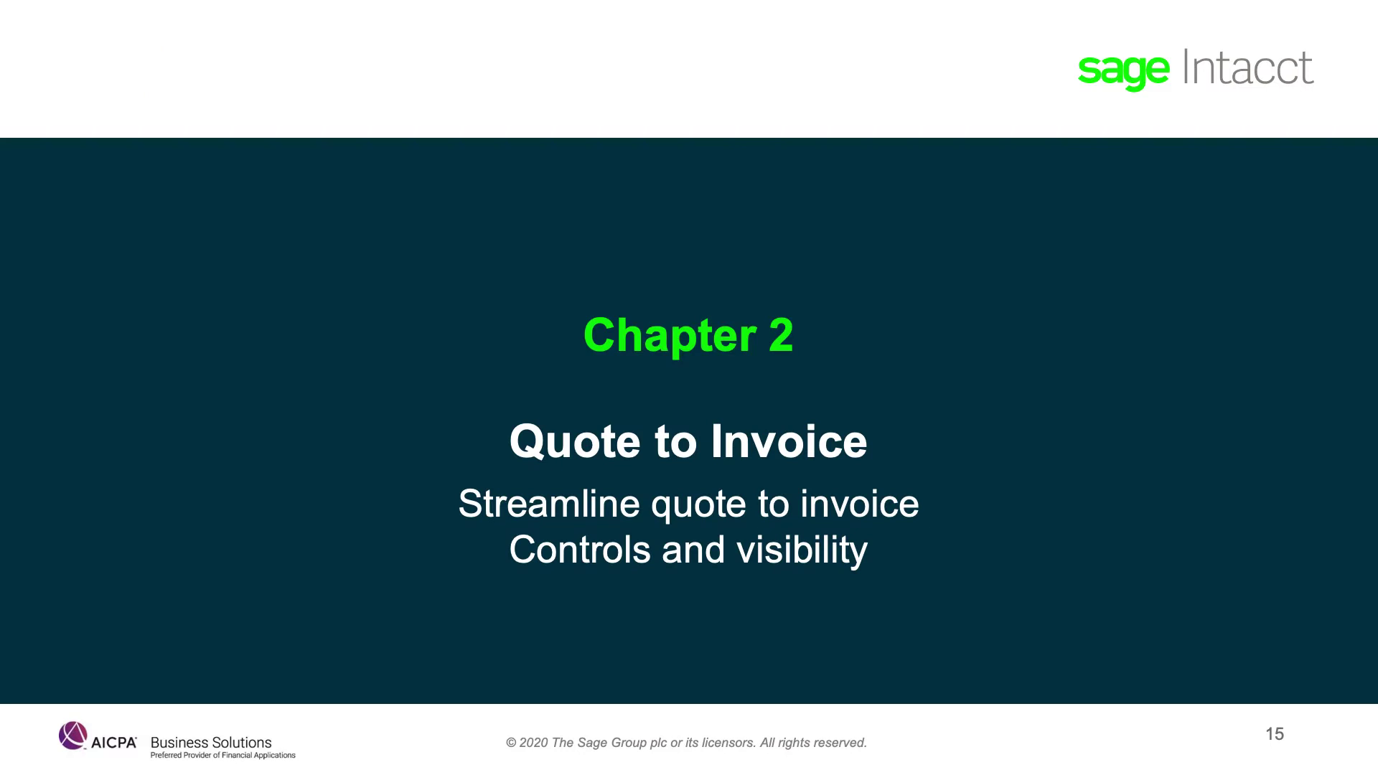